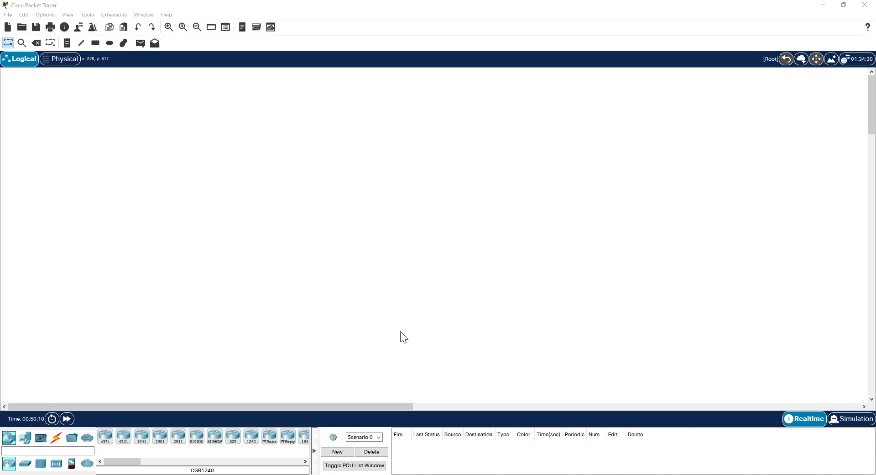
- Place a 1941 router in the empty logical workspace
{"action": "left_click", "coordinate": [7, 465]}
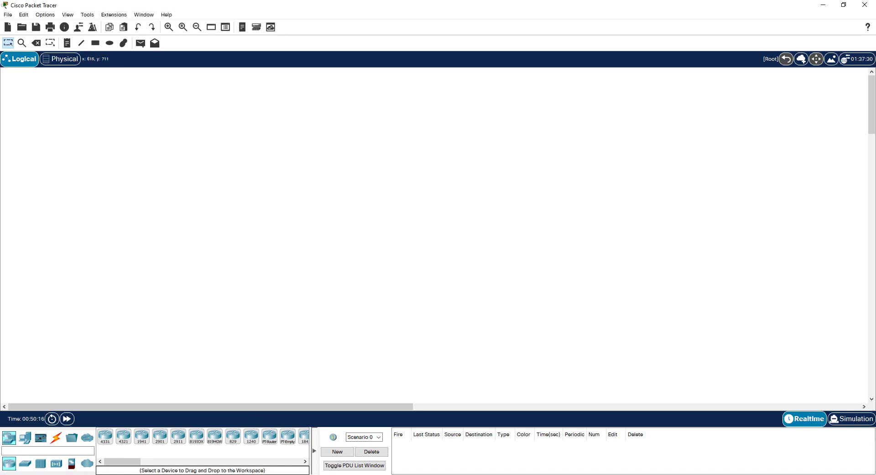
{"action": "left_click", "coordinate": [178, 436]}
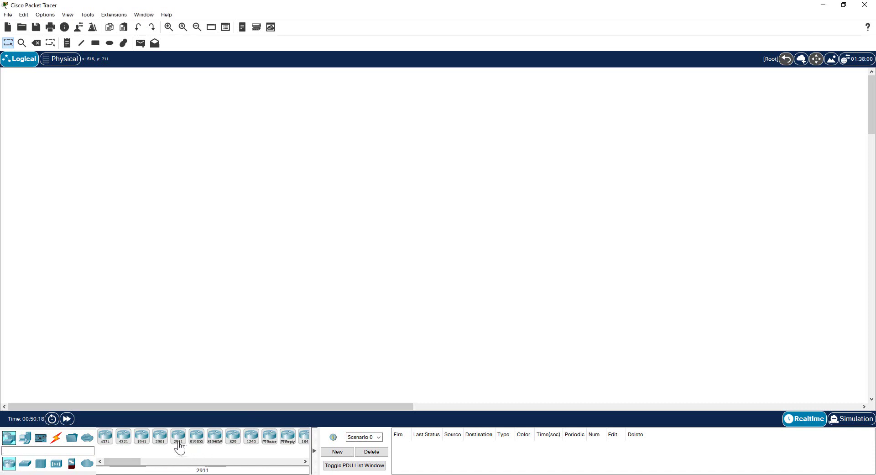
{"action": "left_click", "coordinate": [143, 440]}
{"action": "left_click", "coordinate": [739, 121]}
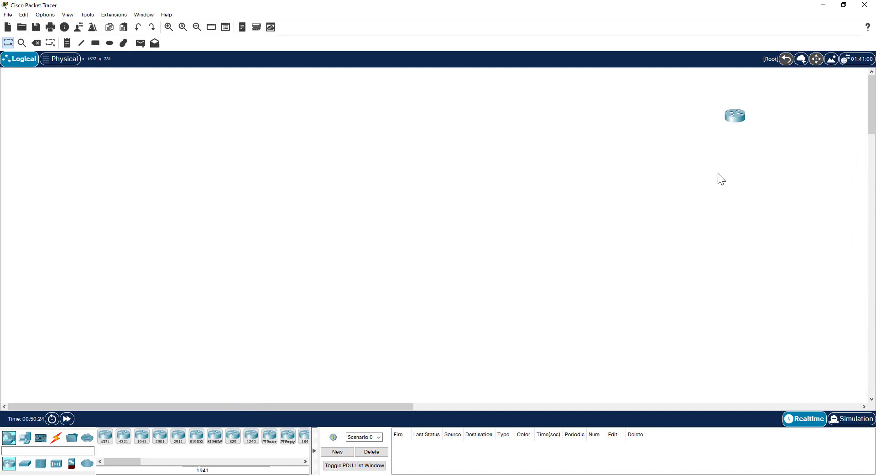
- Install an HWIC-2T module in each of the router's two expansion slots, with the router powered off
{"action": "left_click", "coordinate": [739, 114]}
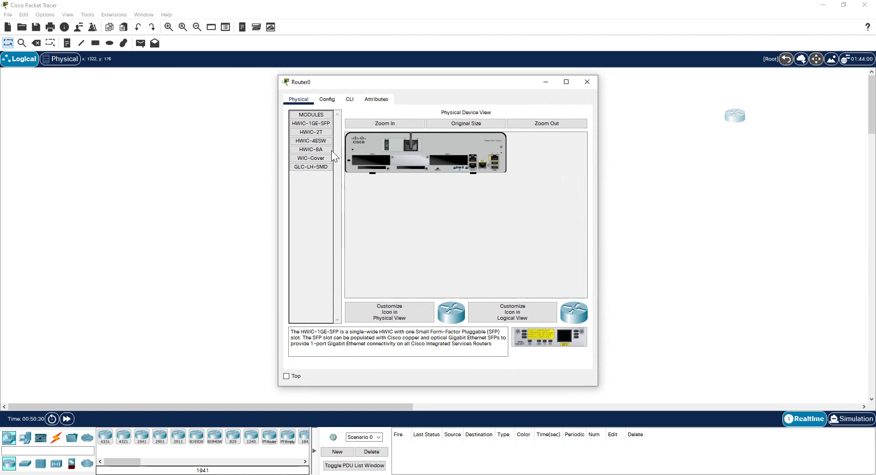
{"action": "left_click", "coordinate": [311, 132]}
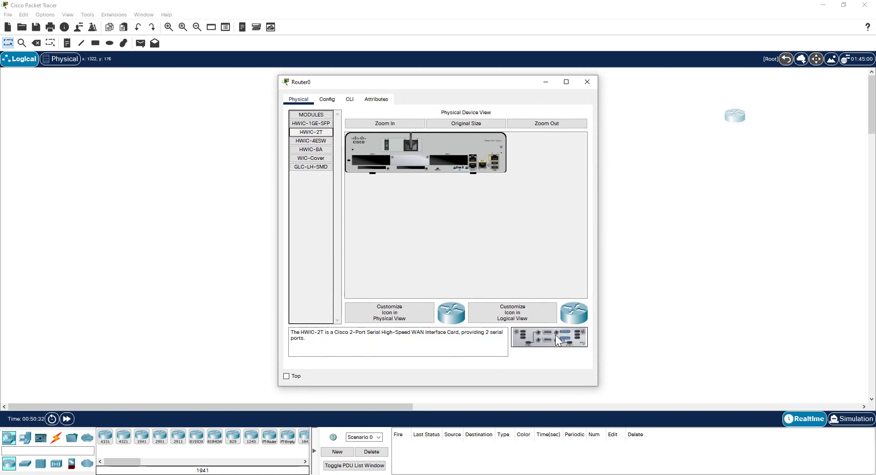
{"action": "left_click_drag", "start_coordinate": [555, 335], "coordinate": [393, 180]}
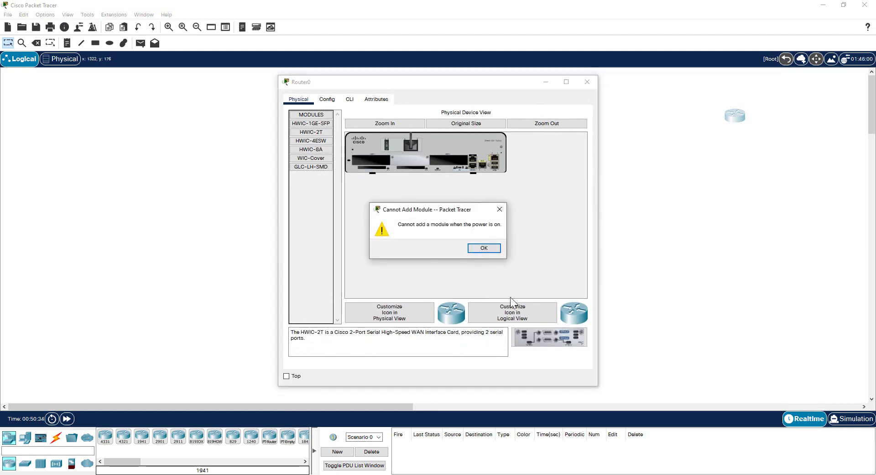
{"action": "left_click", "coordinate": [484, 248]}
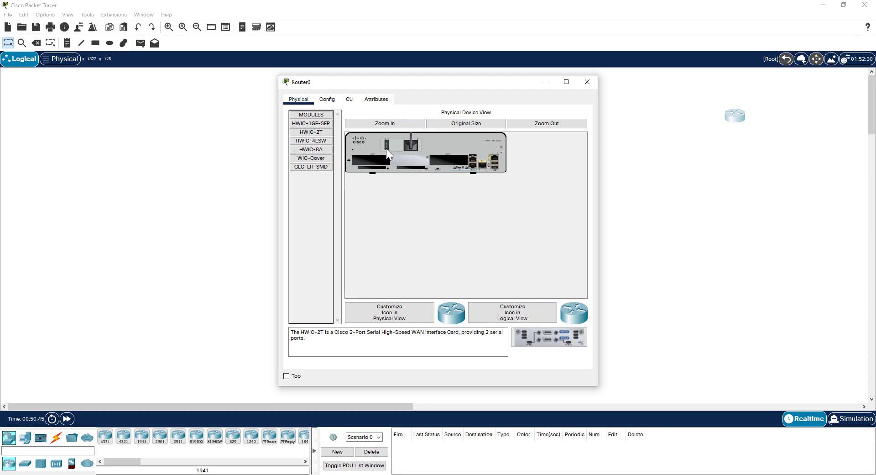
{"action": "left_click_drag", "start_coordinate": [569, 338], "coordinate": [371, 161]}
{"action": "left_click_drag", "start_coordinate": [552, 338], "coordinate": [453, 159]}
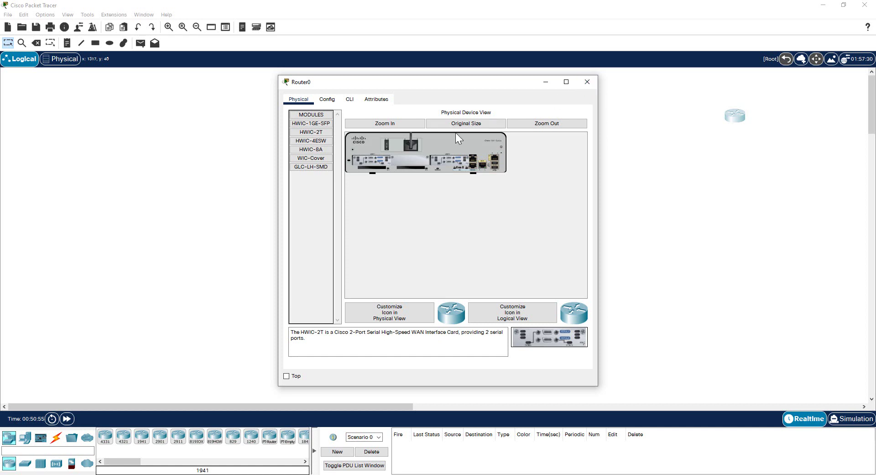
{"action": "left_click", "coordinate": [587, 82]}
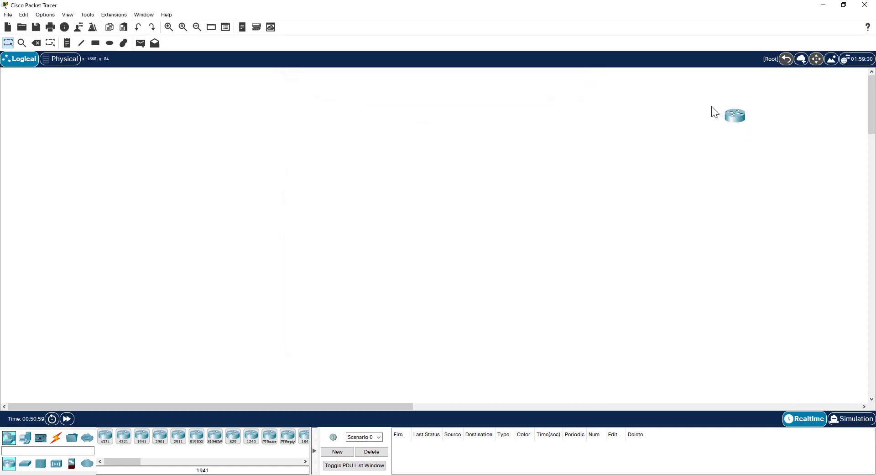
- Duplicate the equipped 1941 router so the workspace holds a pair
{"action": "left_click_drag", "start_coordinate": [711, 100], "coordinate": [776, 155]}
{"action": "left_click", "coordinate": [787, 155]}
{"action": "key", "text": "ctrl+v"}
{"action": "mouse_move", "coordinate": [735, 95]}
{"action": "left_click", "coordinate": [786, 231]}
{"action": "left_click_drag", "start_coordinate": [763, 78], "coordinate": [784, 147]}
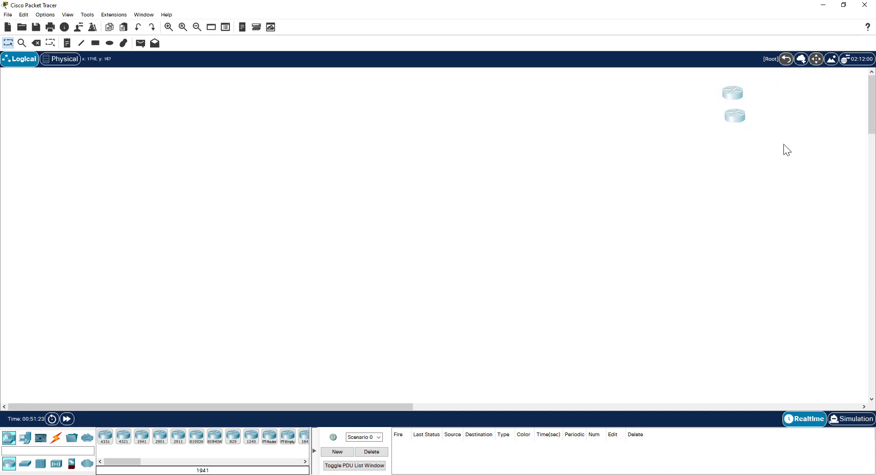
- Make further copies of the two routers and spread them around the workspace
{"action": "key", "text": "ctrl+c"}
{"action": "key", "text": "ctrl+v"}
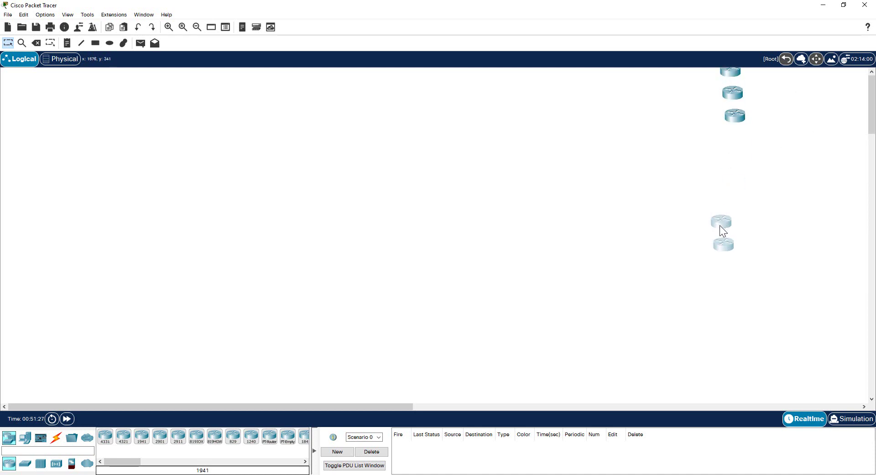
{"action": "left_click", "coordinate": [735, 103]}
{"action": "key", "text": "ctrl+c"}
{"action": "key", "text": "ctrl+v"}
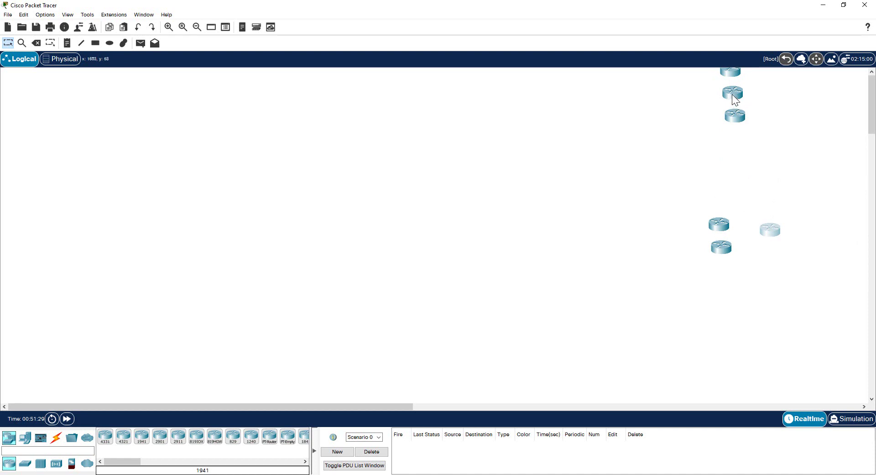
{"action": "key", "text": "ctrl+v"}
{"action": "left_click", "coordinate": [732, 73]}
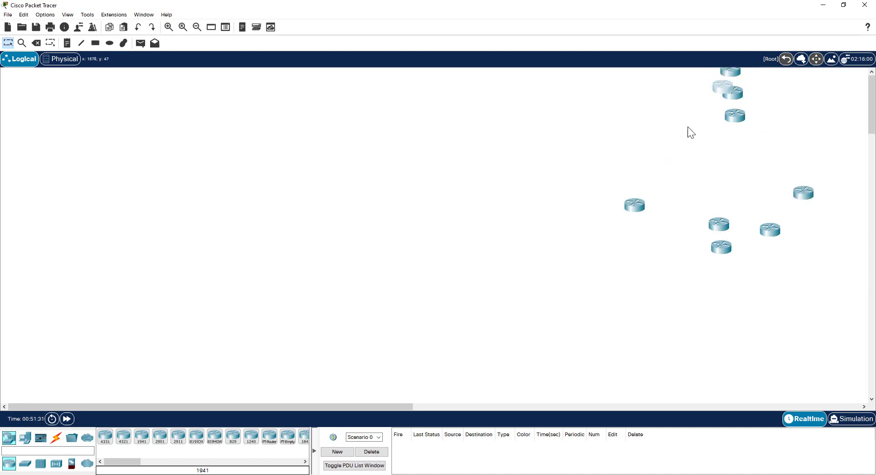
{"action": "key", "text": "ctrl+v"}
{"action": "left_click_drag", "start_coordinate": [731, 72], "coordinate": [686, 182]}
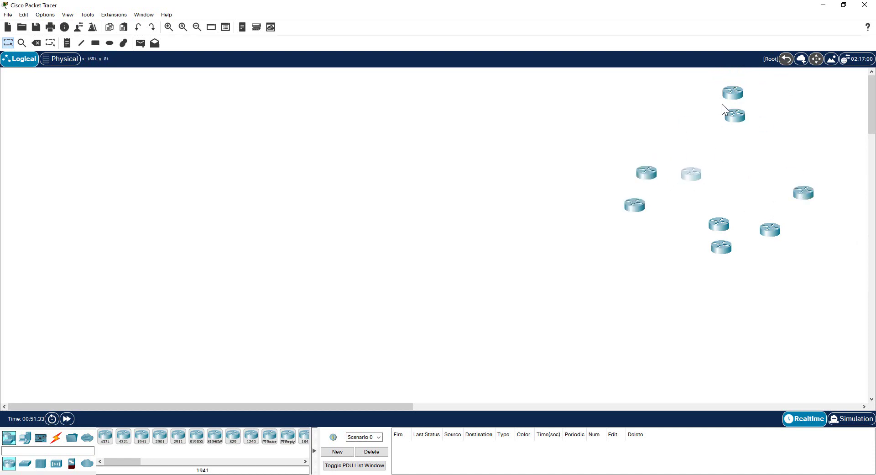
{"action": "key", "text": "ctrl+v"}
{"action": "left_click_drag", "start_coordinate": [740, 117], "coordinate": [787, 141]}
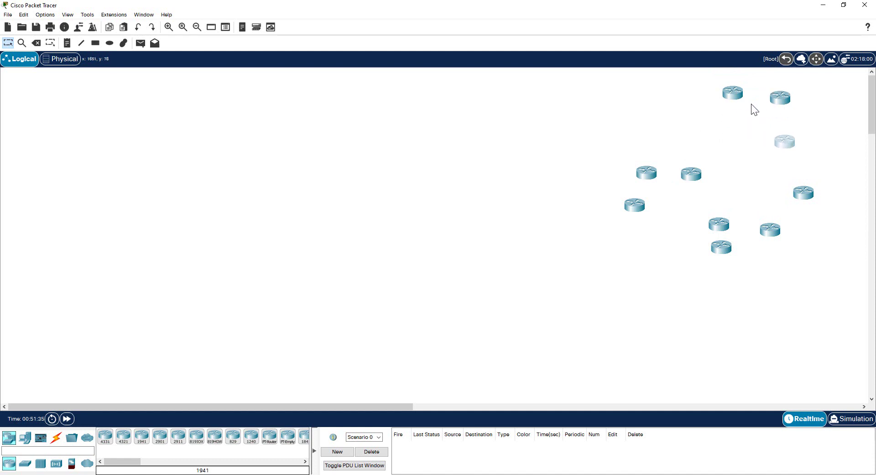
{"action": "key", "text": "ctrl+v"}
{"action": "left_click_drag", "start_coordinate": [735, 95], "coordinate": [732, 176]}
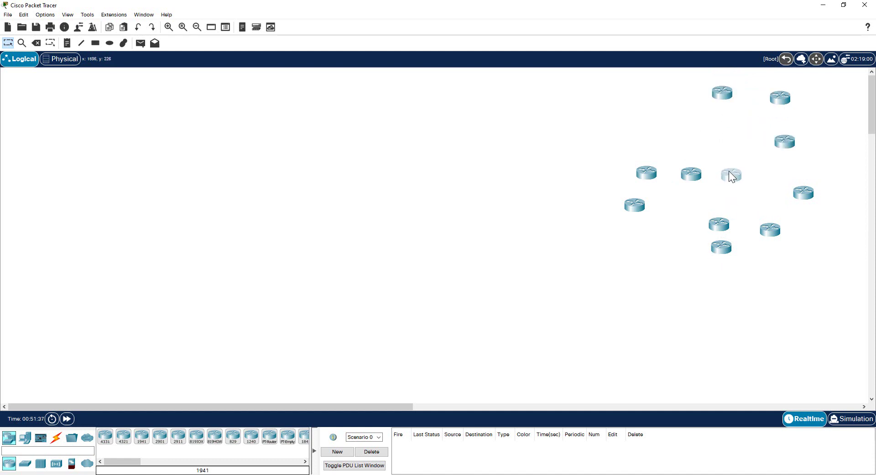
{"action": "left_click", "coordinate": [746, 139]}
- Inspect the physical view of three copied routers to check which modules are installed
{"action": "double_click", "coordinate": [720, 224]}
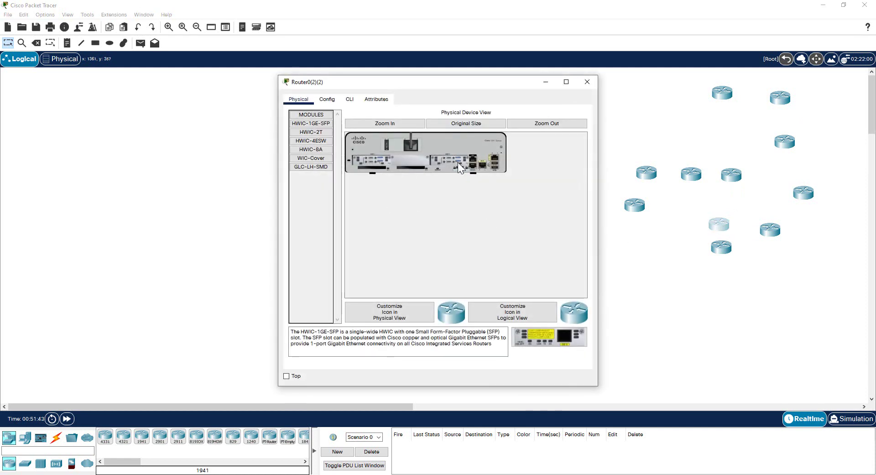
{"action": "double_click", "coordinate": [729, 176]}
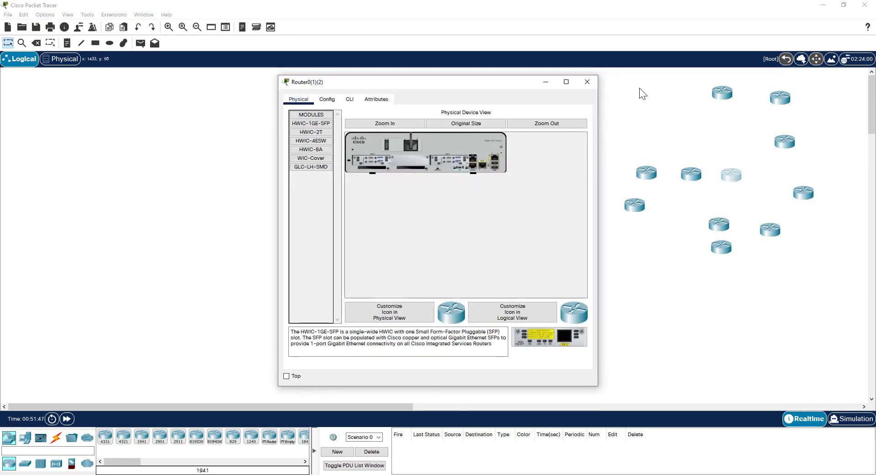
{"action": "left_click", "coordinate": [587, 83]}
{"action": "double_click", "coordinate": [646, 172]}
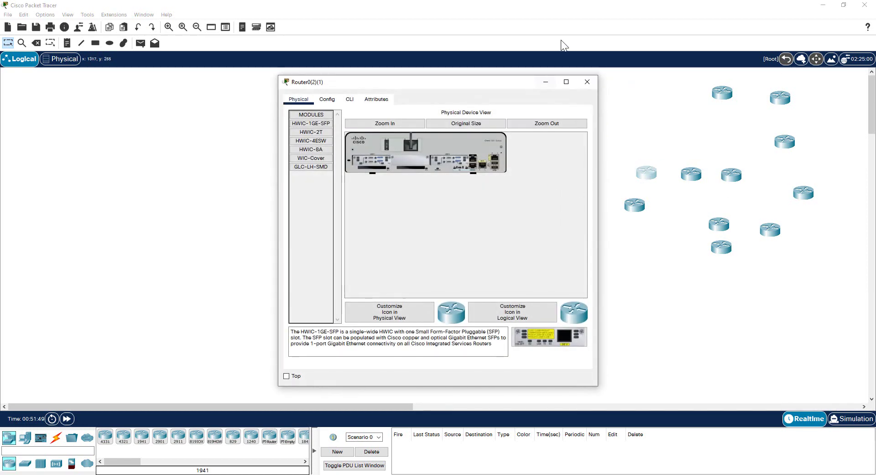
{"action": "left_click", "coordinate": [587, 82]}
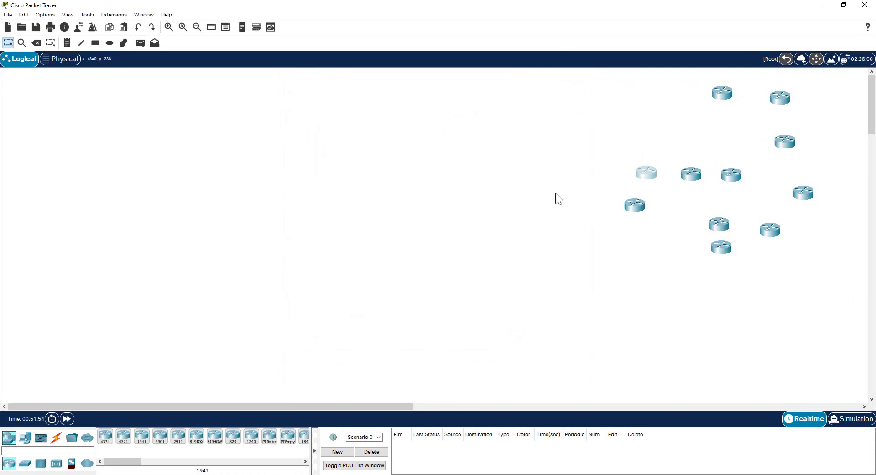
- Delete the four surplus router copies in the middle of the cluster one by one
{"action": "left_click", "coordinate": [39, 45]}
{"action": "left_click", "coordinate": [654, 170]}
{"action": "left_click", "coordinate": [40, 43]}
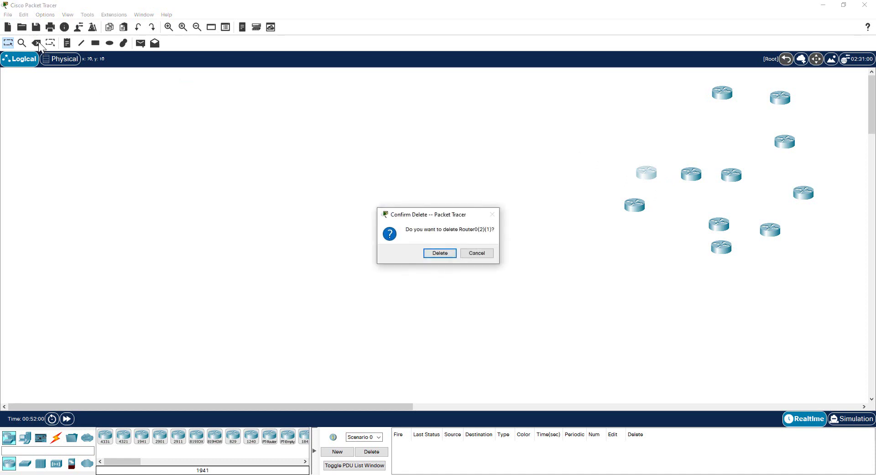
{"action": "left_click", "coordinate": [445, 253]}
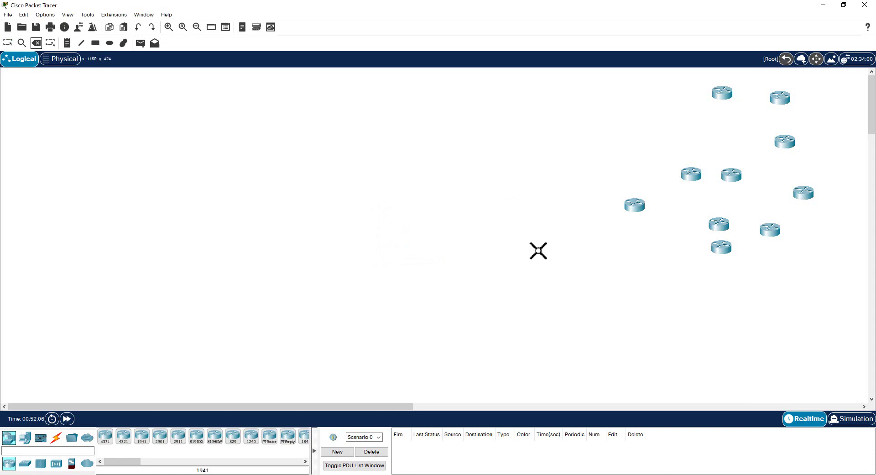
{"action": "left_click", "coordinate": [634, 206]}
{"action": "left_click", "coordinate": [436, 253]}
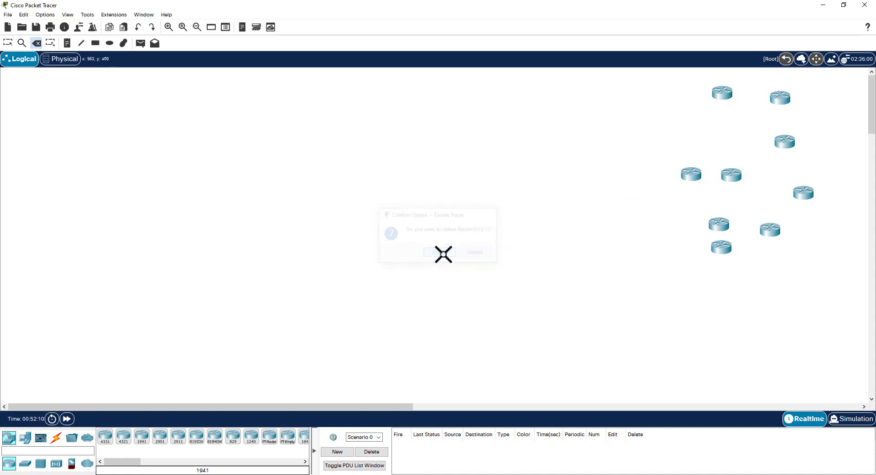
{"action": "left_click", "coordinate": [690, 175]}
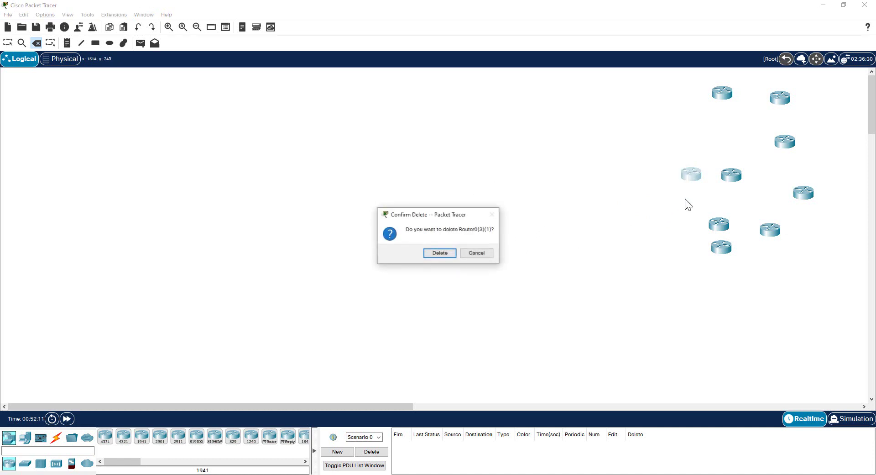
{"action": "left_click", "coordinate": [438, 253]}
{"action": "left_click", "coordinate": [730, 175]}
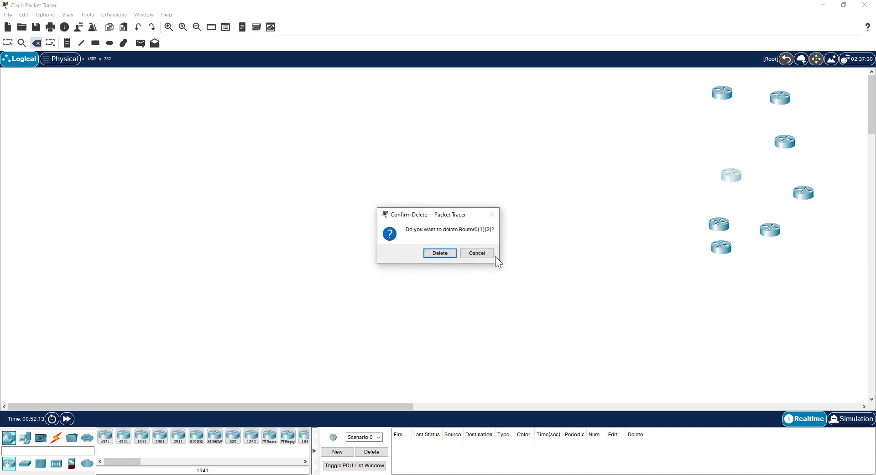
{"action": "left_click", "coordinate": [440, 253]}
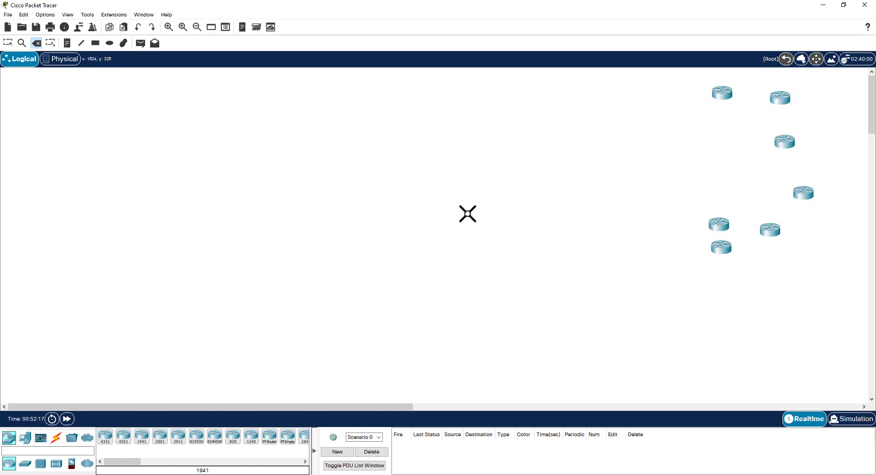
{"action": "key", "text": "Escape"}
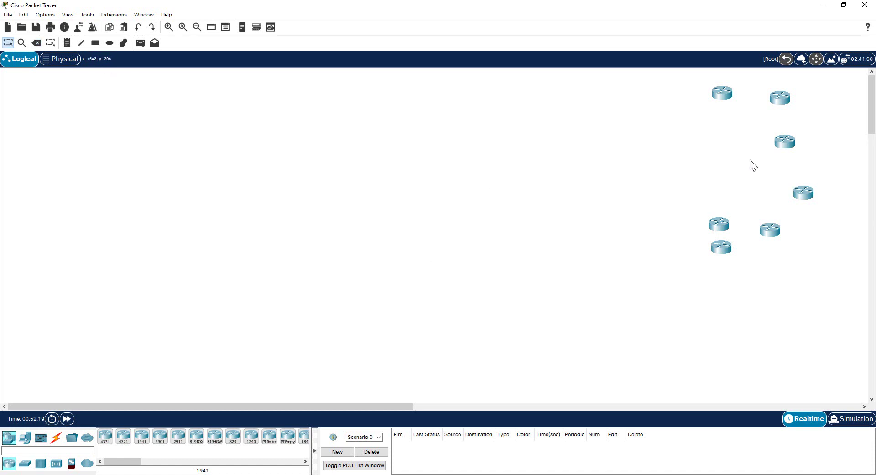
- Delete the six lower router copies together, keeping only the two uppermost routers
{"action": "left_click_drag", "start_coordinate": [701, 126], "coordinate": [822, 280]}
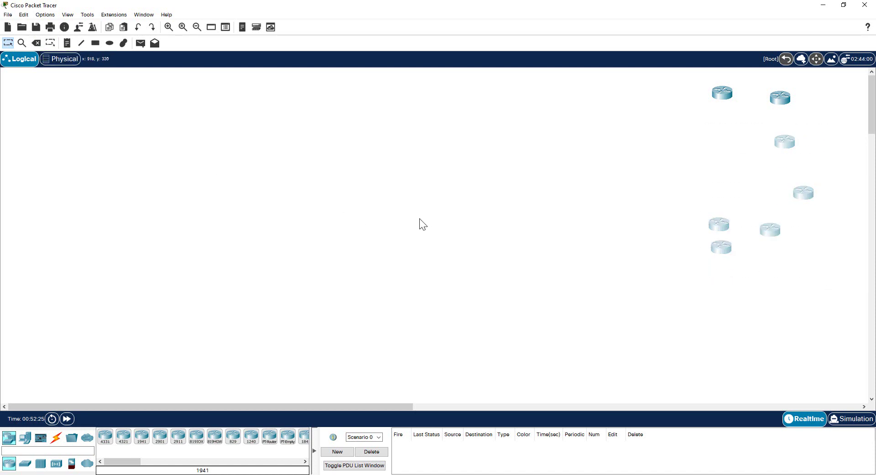
{"action": "key", "text": "Delete"}
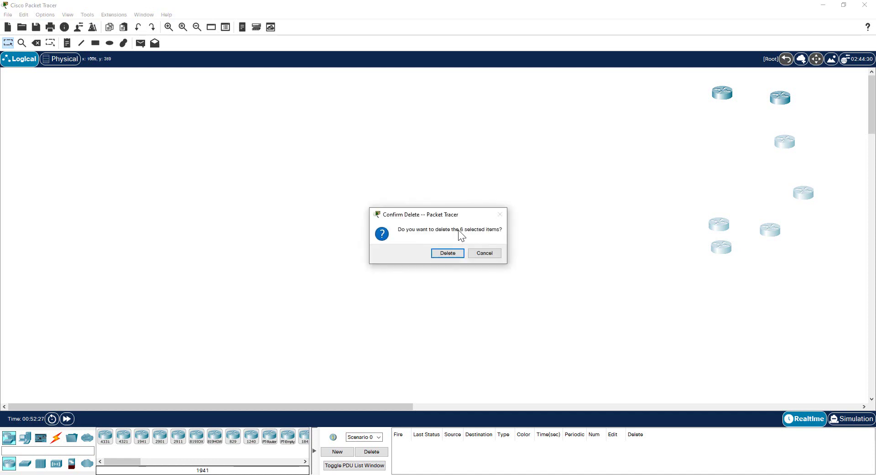
{"action": "left_click", "coordinate": [448, 253]}
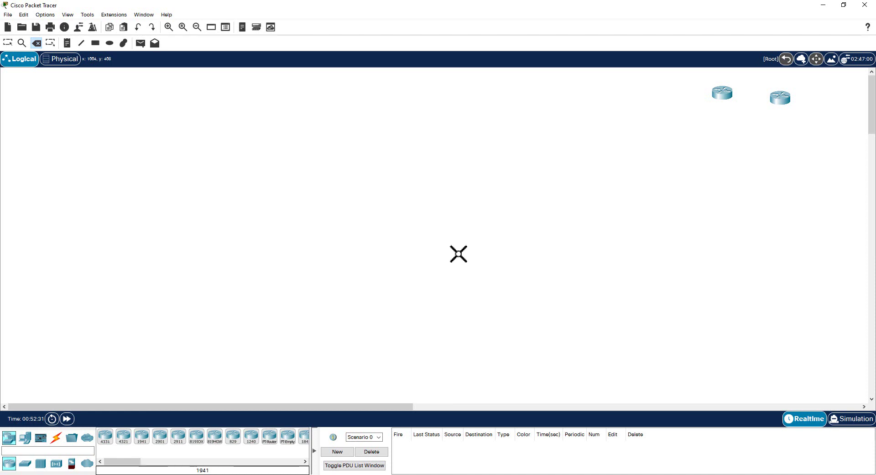
{"action": "key", "text": "Escape"}
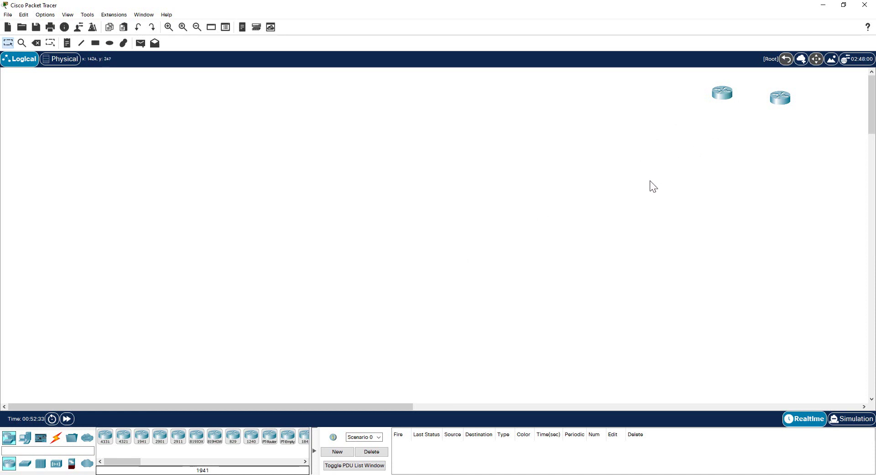
- Add a 3650-24PS multilayer switch and arrange the two routers above it in the workspace
{"action": "left_click_drag", "start_coordinate": [725, 97], "coordinate": [75, 103]}
{"action": "left_click_drag", "start_coordinate": [784, 99], "coordinate": [136, 137]}
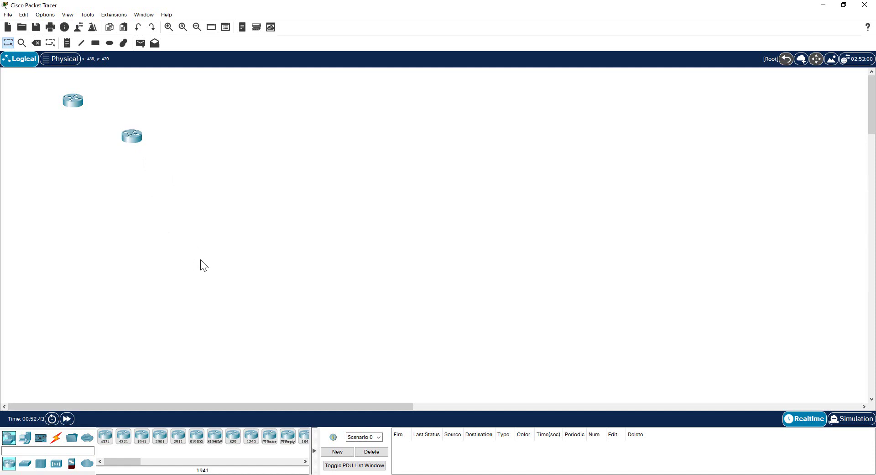
{"action": "left_click", "coordinate": [25, 464]}
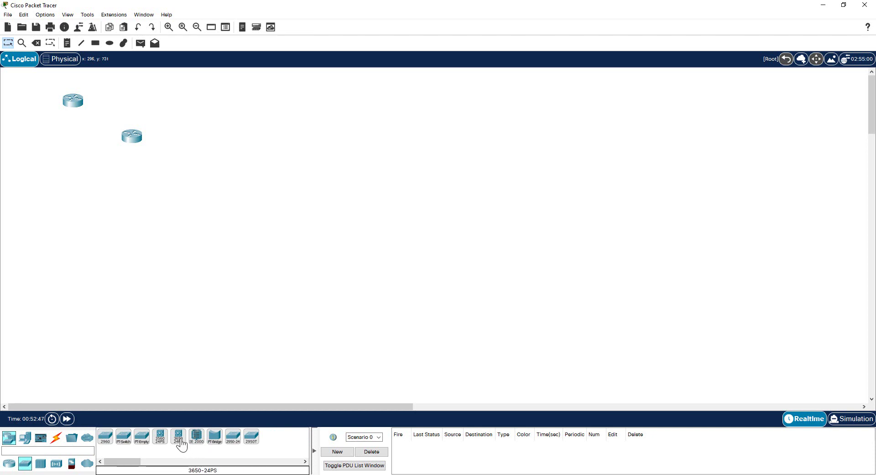
{"action": "left_click_drag", "start_coordinate": [181, 442], "coordinate": [250, 359]}
{"action": "left_click_drag", "start_coordinate": [300, 247], "coordinate": [299, 248]}
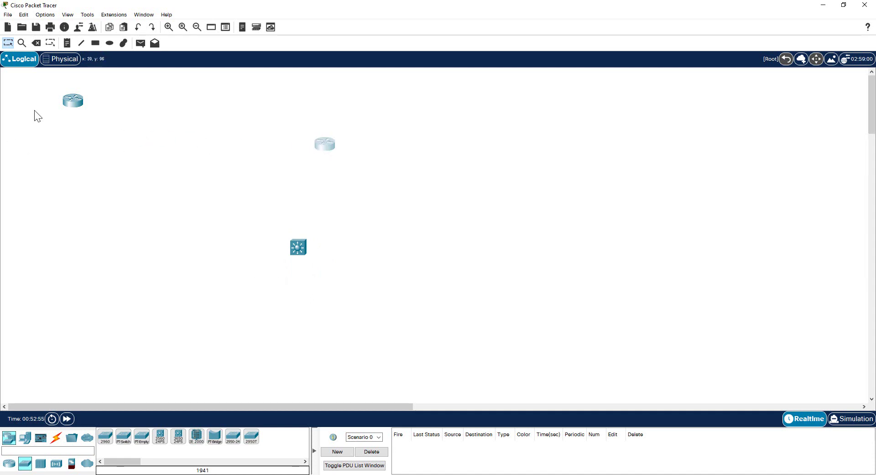
{"action": "left_click_drag", "start_coordinate": [75, 102], "coordinate": [221, 100]}
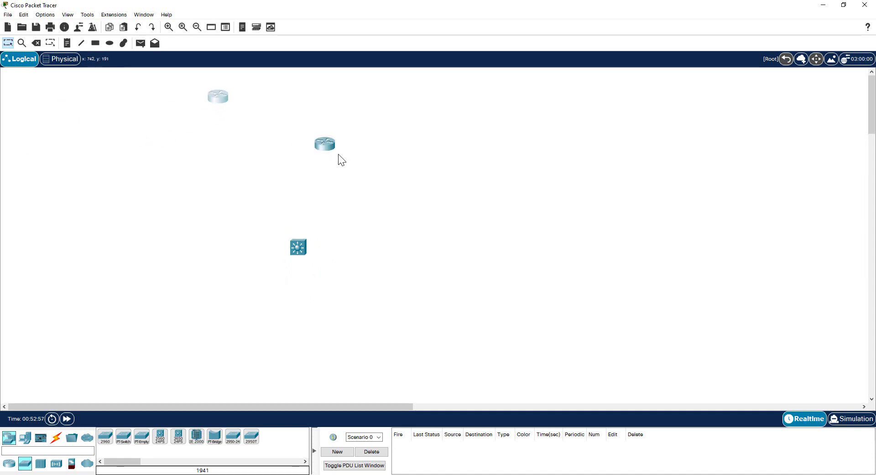
- Move the lower router closer to the upper one, and try to access the multilayer switch's command line
{"action": "left_click_drag", "start_coordinate": [330, 146], "coordinate": [264, 139]}
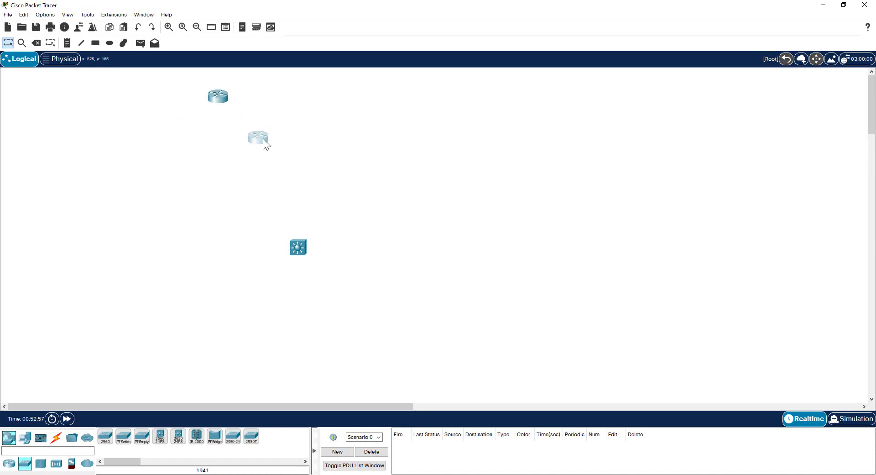
{"action": "left_click", "coordinate": [299, 246]}
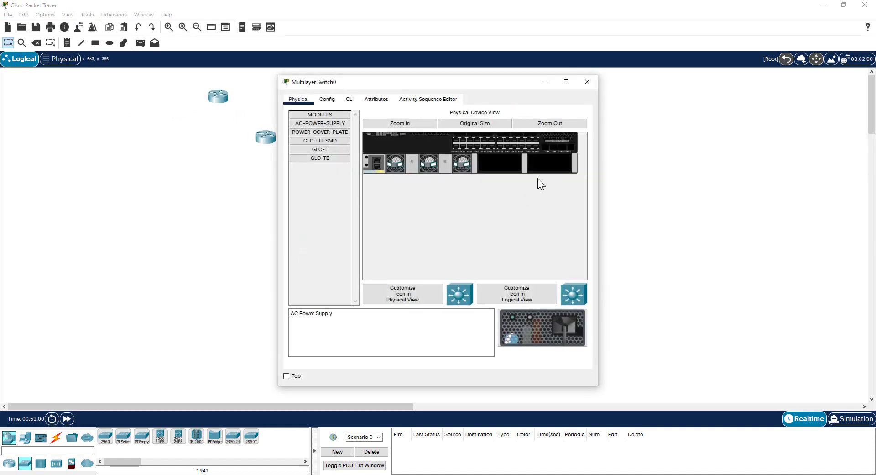
{"action": "left_click", "coordinate": [350, 100]}
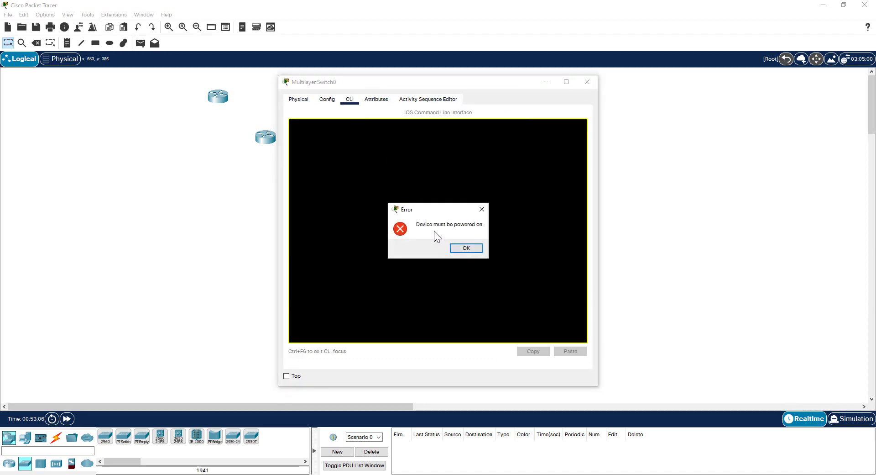
{"action": "left_click", "coordinate": [465, 248]}
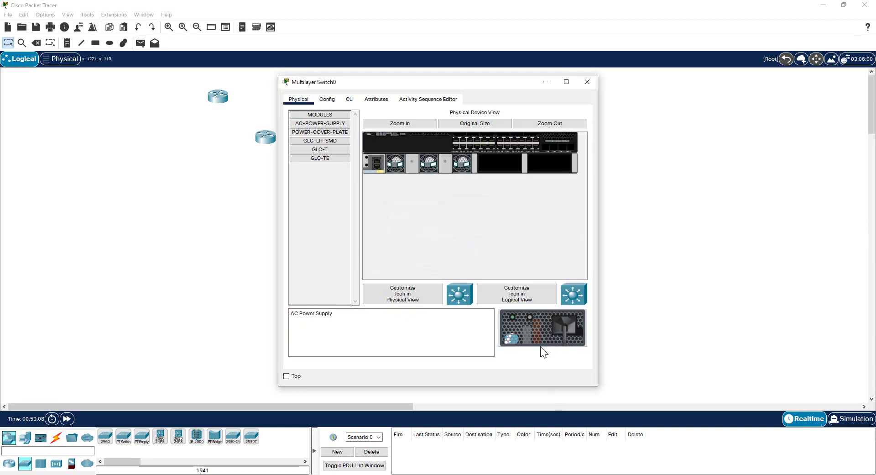
- Install an AC power supply and a POWER-COVER-PLATE in the multilayer switch's two power bays
{"action": "left_click_drag", "start_coordinate": [540, 346], "coordinate": [505, 167]}
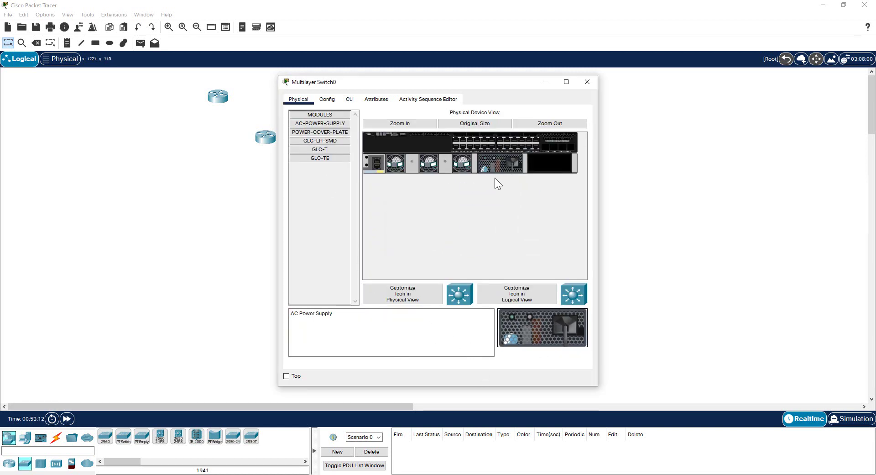
{"action": "left_click", "coordinate": [322, 137]}
{"action": "left_click_drag", "start_coordinate": [540, 328], "coordinate": [550, 163]}
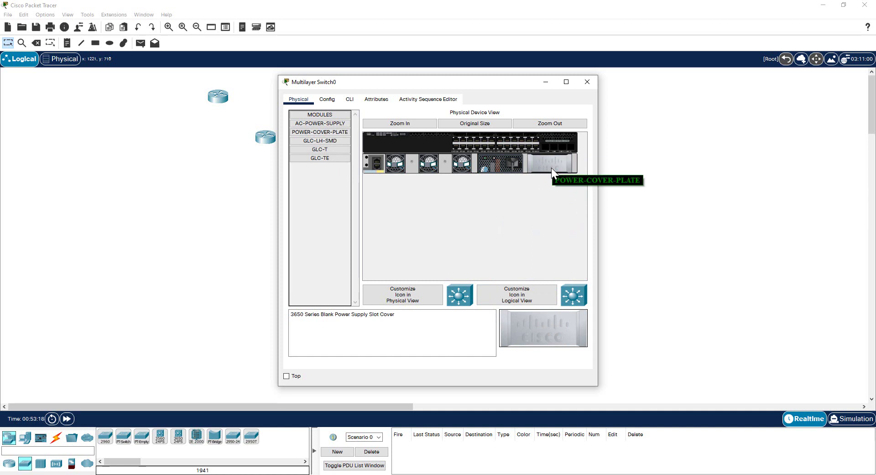
- Insert GLC-T modules into all four SFP slots of the multilayer switch
{"action": "left_click", "coordinate": [319, 149]}
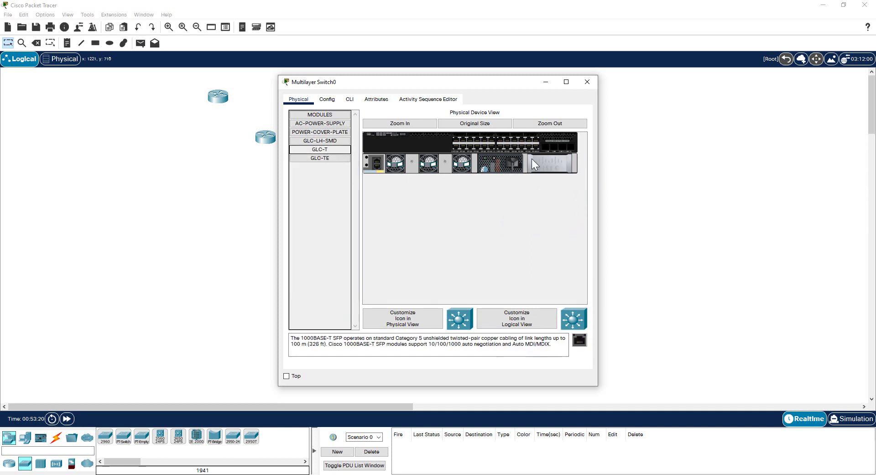
{"action": "left_click_drag", "start_coordinate": [580, 345], "coordinate": [548, 149]}
{"action": "left_click_drag", "start_coordinate": [583, 342], "coordinate": [554, 148]}
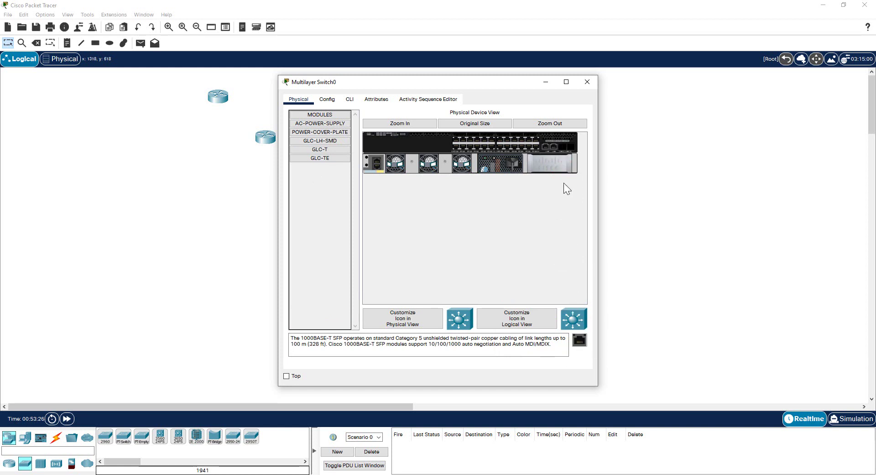
{"action": "left_click_drag", "start_coordinate": [582, 346], "coordinate": [564, 153]}
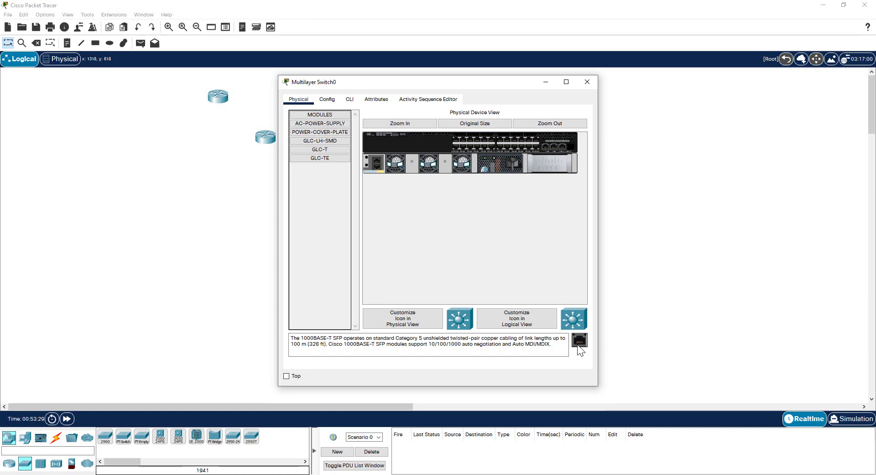
{"action": "left_click_drag", "start_coordinate": [580, 351], "coordinate": [567, 153]}
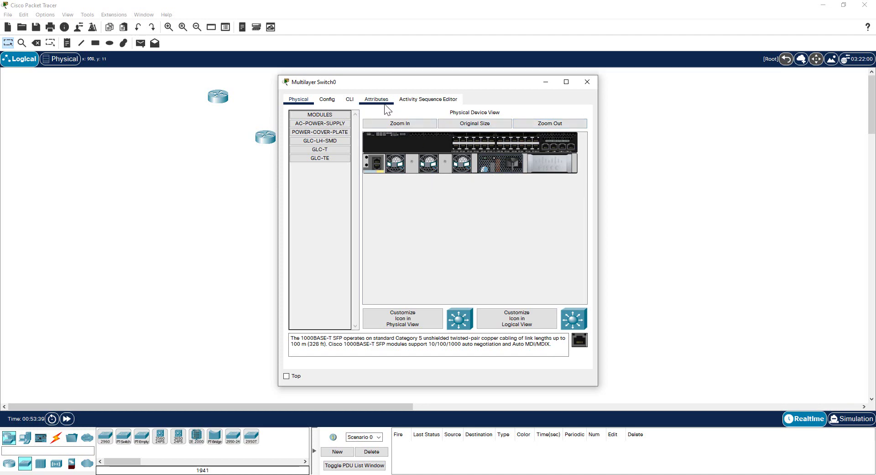
- Decline the initial configuration dialog in the multilayer switch's command line, reach the Switch> prompt and close the device window
{"action": "left_click", "coordinate": [350, 102]}
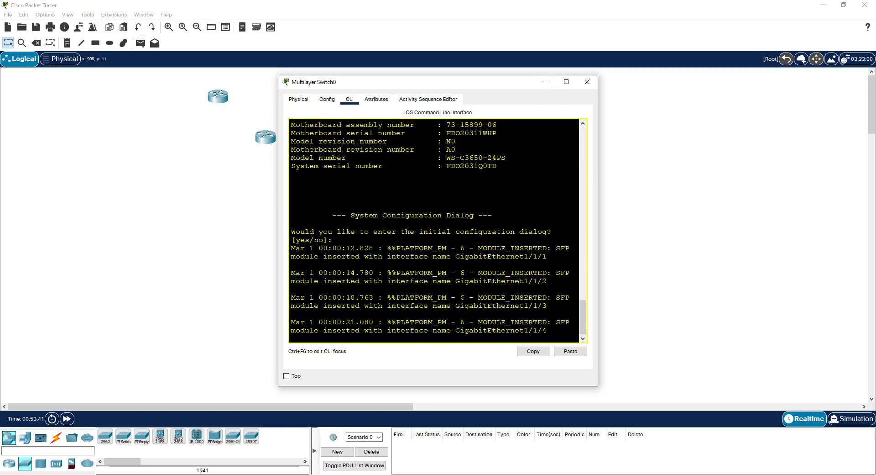
{"action": "key", "text": "Return"}
{"action": "key", "text": "Return"}
{"action": "key", "text": "Return"}
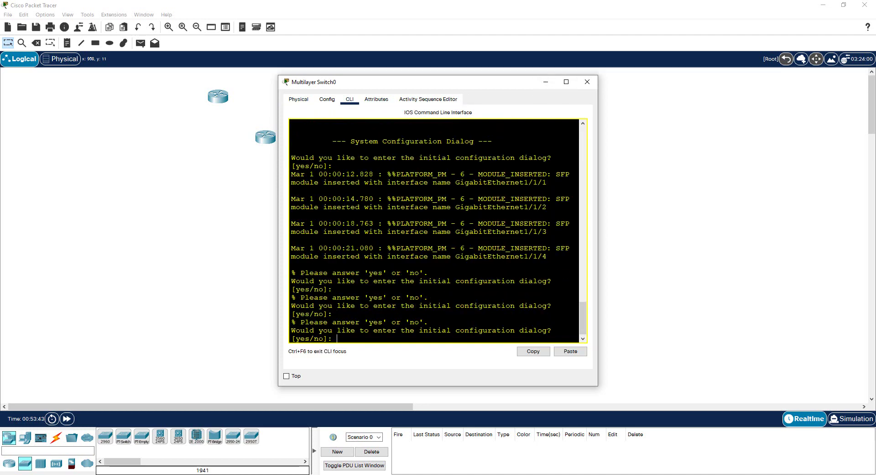
{"action": "type", "text": "no"}
{"action": "key", "text": "Return"}
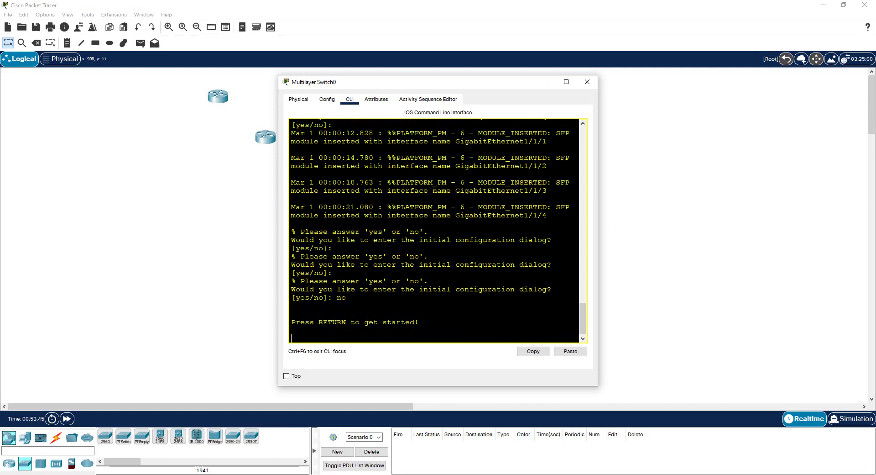
{"action": "key", "text": "Return"}
{"action": "key", "text": "Return"}
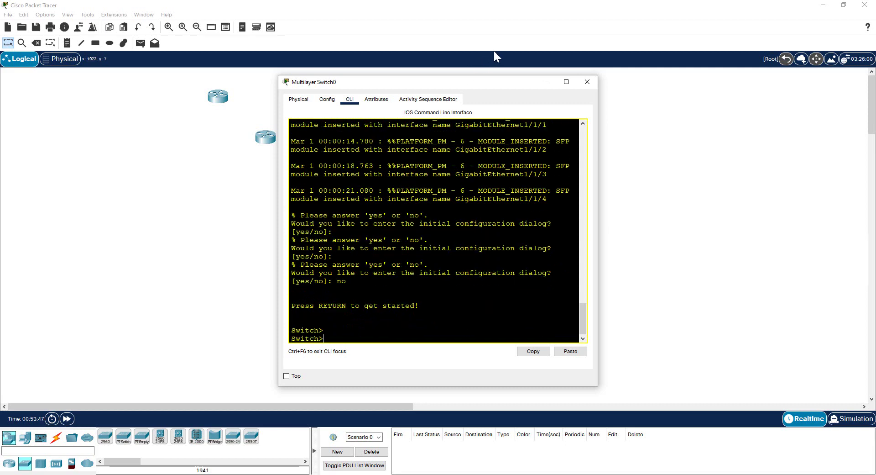
{"action": "left_click", "coordinate": [589, 83]}
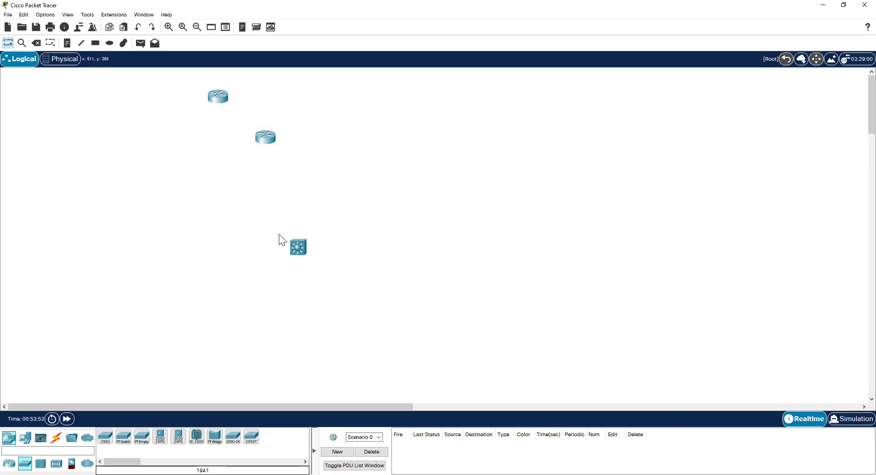
- Make five copies of the equipped multilayer switch and spread all six across a row beneath the routers
{"action": "left_click_drag", "start_coordinate": [276, 230], "coordinate": [350, 270]}
{"action": "key", "text": "ctrl+v"}
{"action": "left_click_drag", "start_coordinate": [295, 225], "coordinate": [75, 213]}
{"action": "key", "text": "ctrl+v"}
{"action": "left_click", "coordinate": [147, 209]}
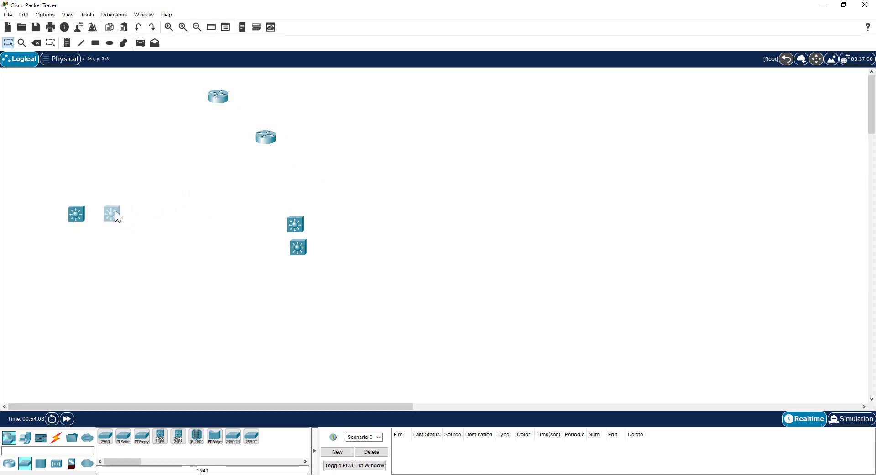
{"action": "key", "text": "ctrl+v"}
{"action": "key", "text": "ctrl+v"}
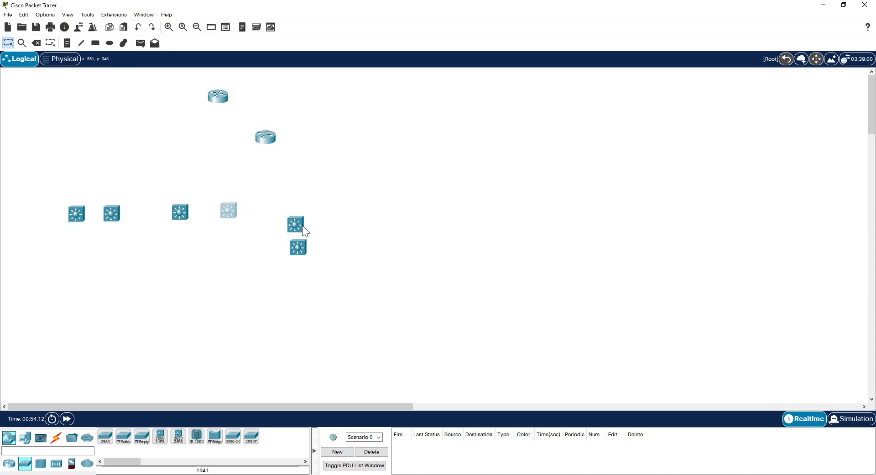
{"action": "left_click_drag", "start_coordinate": [301, 225], "coordinate": [352, 204]}
{"action": "key", "text": "ctrl+v"}
{"action": "left_click_drag", "start_coordinate": [367, 236], "coordinate": [385, 231]}
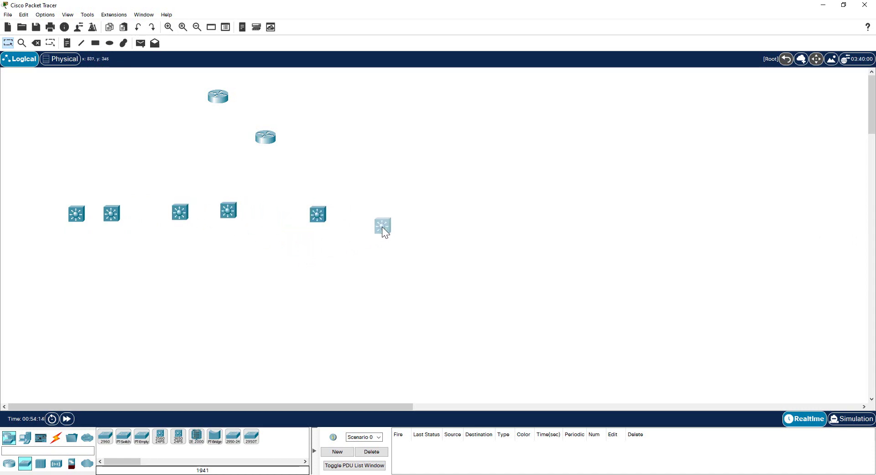
- Move the four right-hand multilayer switches down into a lower row, grouped as two pairs
{"action": "left_click_drag", "start_coordinate": [177, 218], "coordinate": [97, 291]}
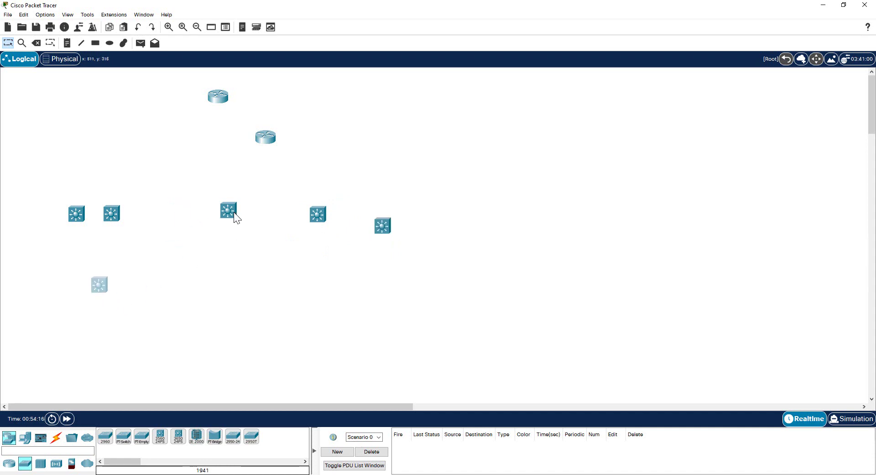
{"action": "left_click_drag", "start_coordinate": [234, 211], "coordinate": [151, 285]}
{"action": "left_click_drag", "start_coordinate": [318, 215], "coordinate": [271, 285]}
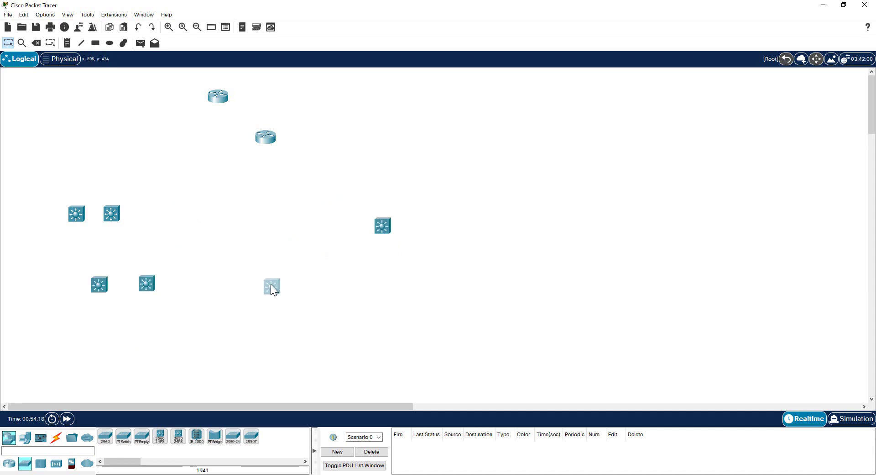
{"action": "left_click_drag", "start_coordinate": [378, 230], "coordinate": [311, 287]}
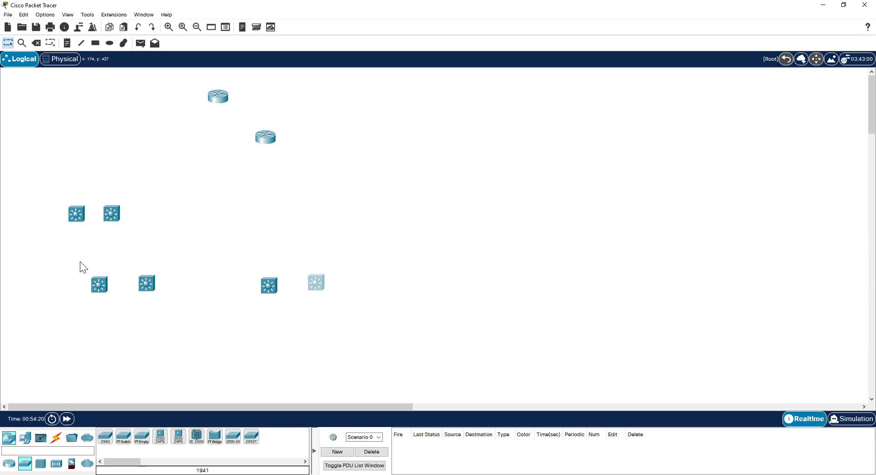
- Place the two remaining multilayer switches side by side directly beneath the routers
{"action": "left_click_drag", "start_coordinate": [109, 218], "coordinate": [288, 190]}
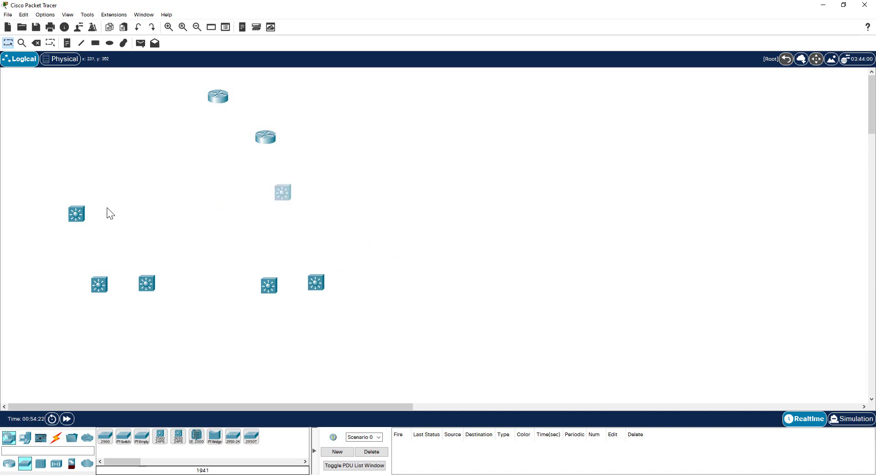
{"action": "left_click_drag", "start_coordinate": [81, 216], "coordinate": [207, 196]}
{"action": "left_click_drag", "start_coordinate": [280, 189], "coordinate": [261, 194]}
- Raise the four lower multilayer switches as two pairs flanking the central pair, and check one right-hand copy's installed modules
{"action": "left_click_drag", "start_coordinate": [97, 286], "coordinate": [97, 257]}
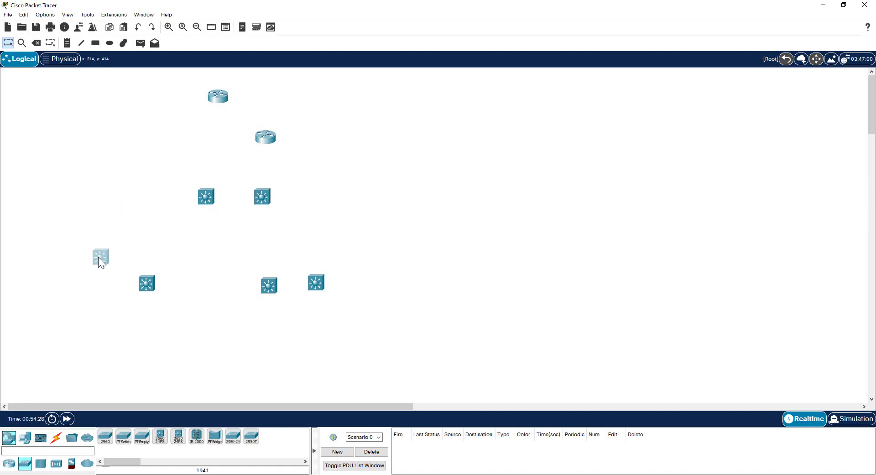
{"action": "left_click_drag", "start_coordinate": [140, 283], "coordinate": [137, 254]}
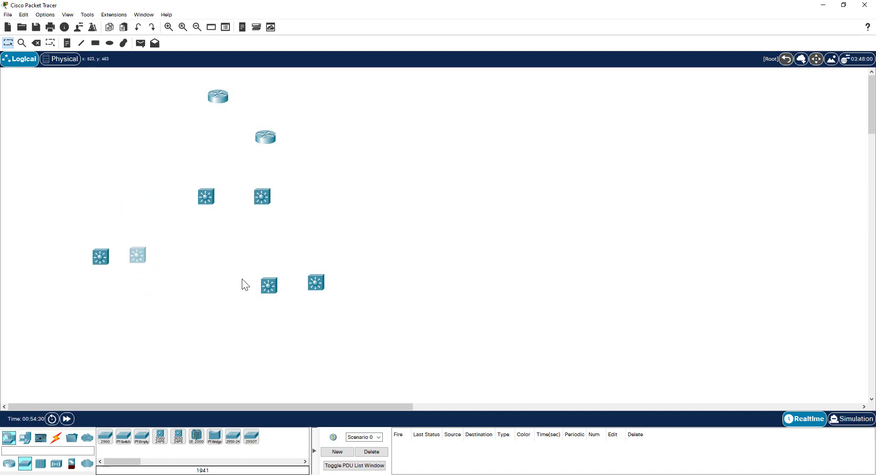
{"action": "left_click_drag", "start_coordinate": [273, 281], "coordinate": [297, 248]}
{"action": "left_click_drag", "start_coordinate": [320, 280], "coordinate": [333, 255]}
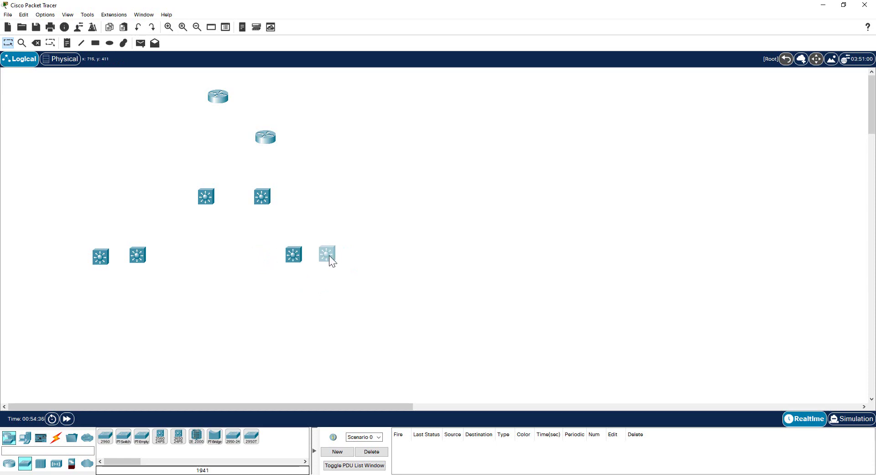
{"action": "left_click", "coordinate": [297, 254]}
{"action": "left_click", "coordinate": [305, 285]}
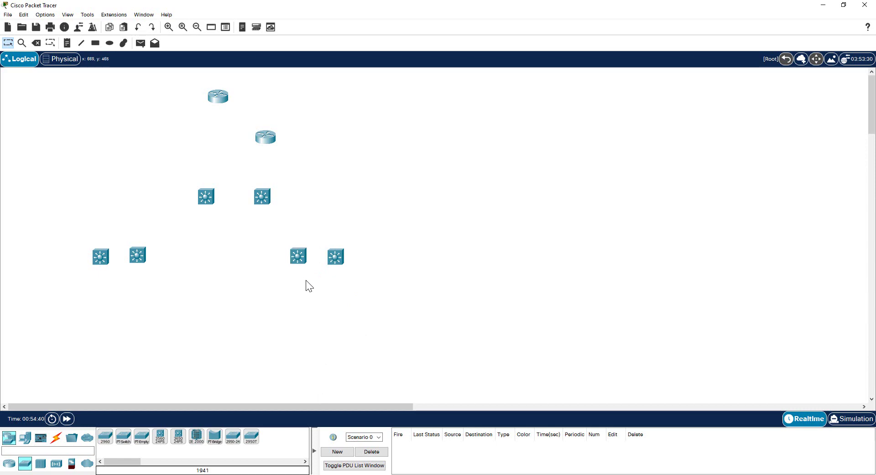
{"action": "left_click", "coordinate": [299, 257]}
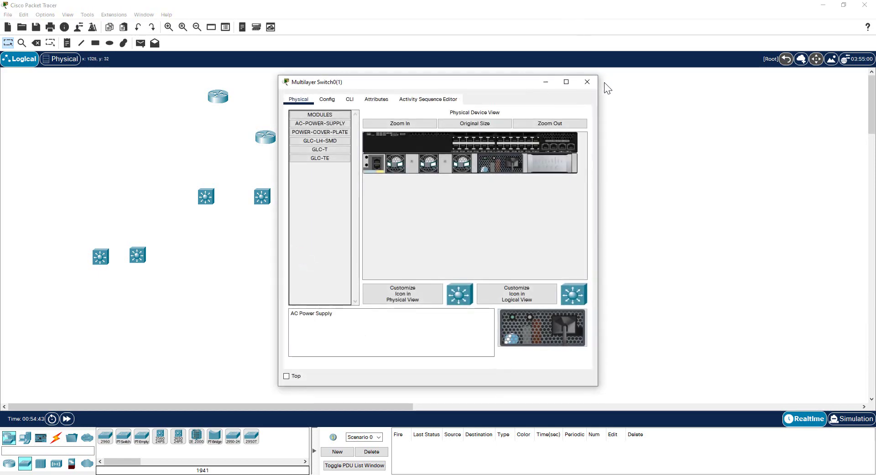
{"action": "left_click", "coordinate": [590, 81]}
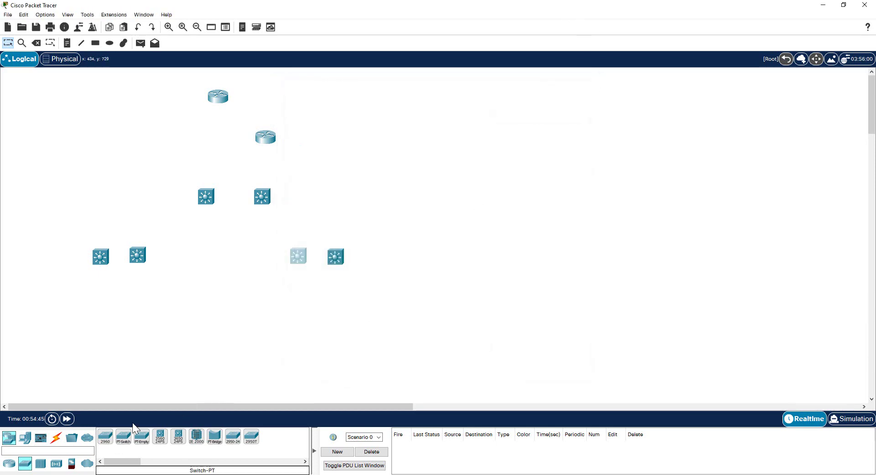
- Add three 2960 switches in a row beneath the left pair of multilayer switches
{"action": "left_click", "coordinate": [105, 440]}
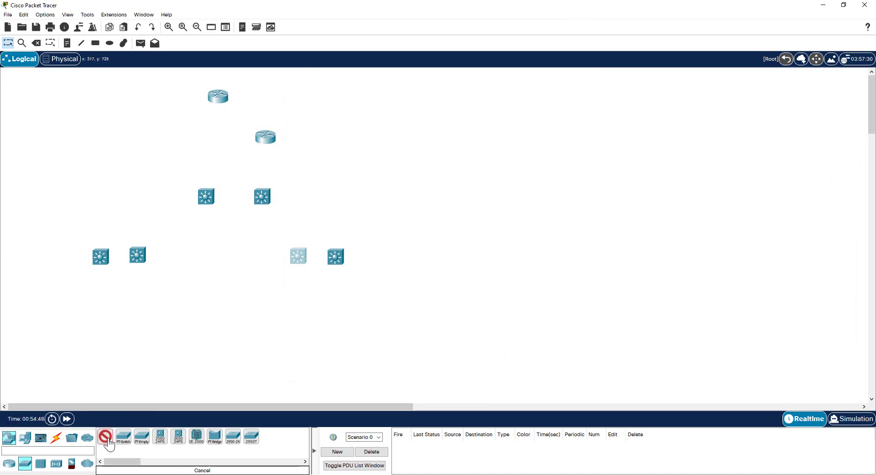
{"action": "left_click", "coordinate": [48, 317]}
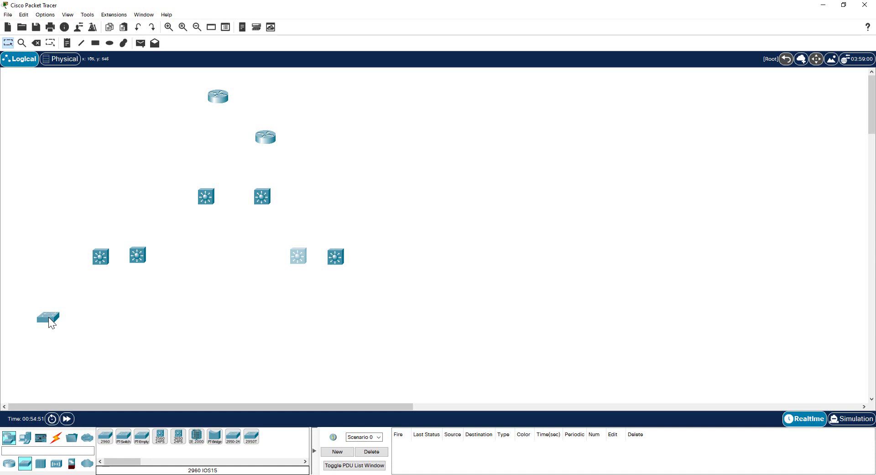
{"action": "left_click", "coordinate": [105, 437]}
{"action": "left_click", "coordinate": [89, 317]}
{"action": "left_click", "coordinate": [106, 438]}
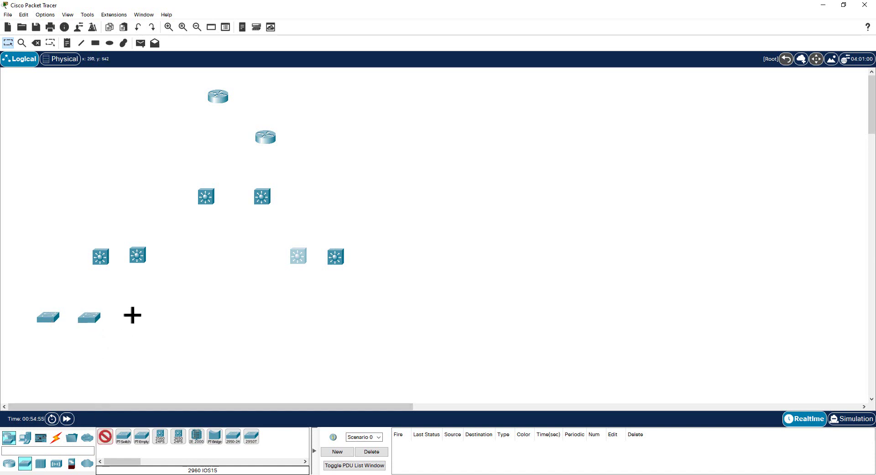
{"action": "left_click", "coordinate": [136, 316]}
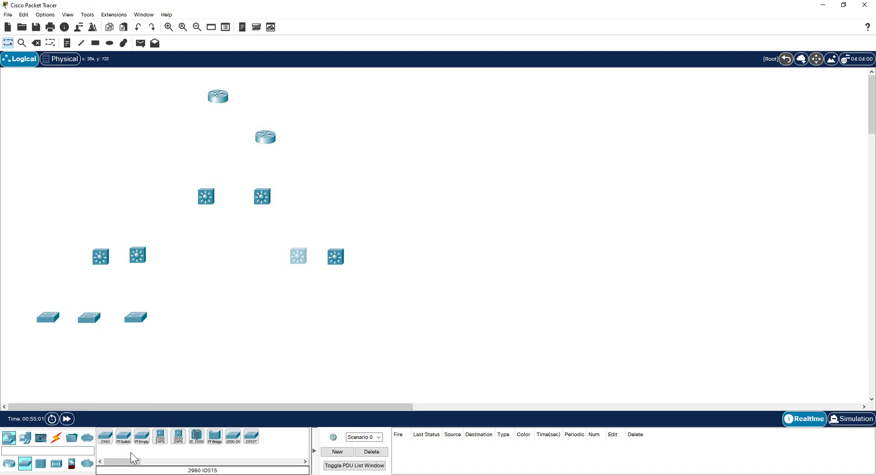
- Add six more 2960 switches in the access row, continuing to the right of the existing three
{"action": "left_click", "coordinate": [106, 441]}
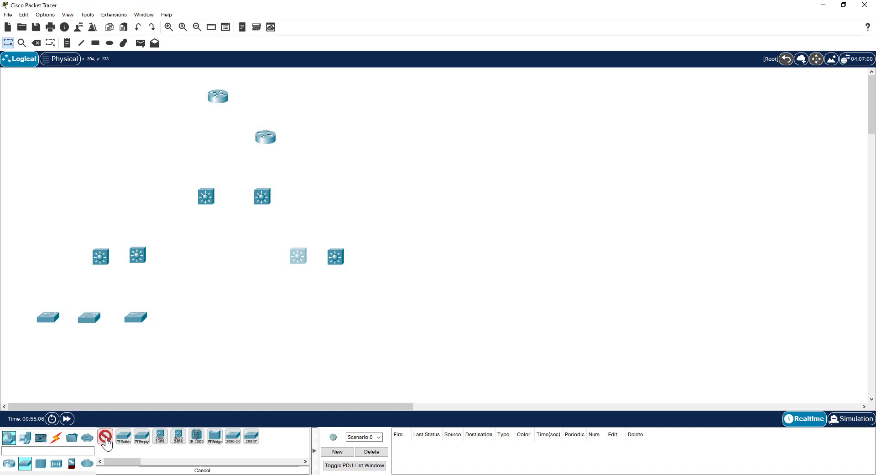
{"action": "left_click", "coordinate": [226, 320]}
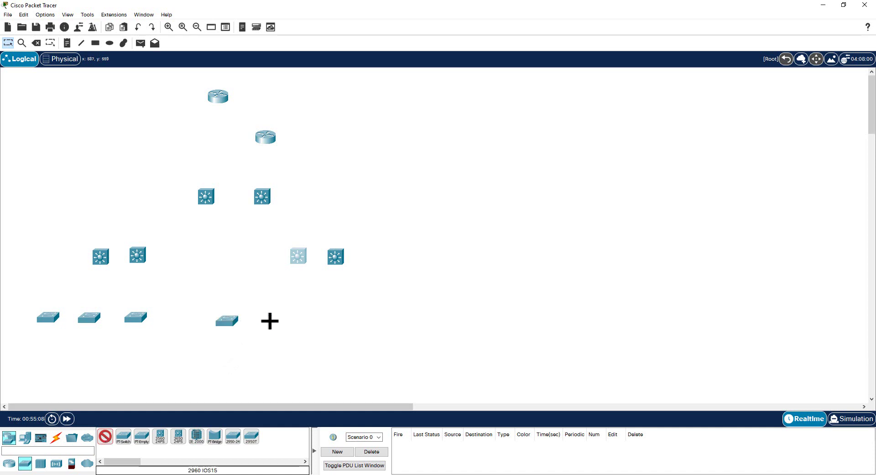
{"action": "left_click", "coordinate": [270, 320]}
{"action": "left_click", "coordinate": [312, 321]}
{"action": "left_click", "coordinate": [351, 321]}
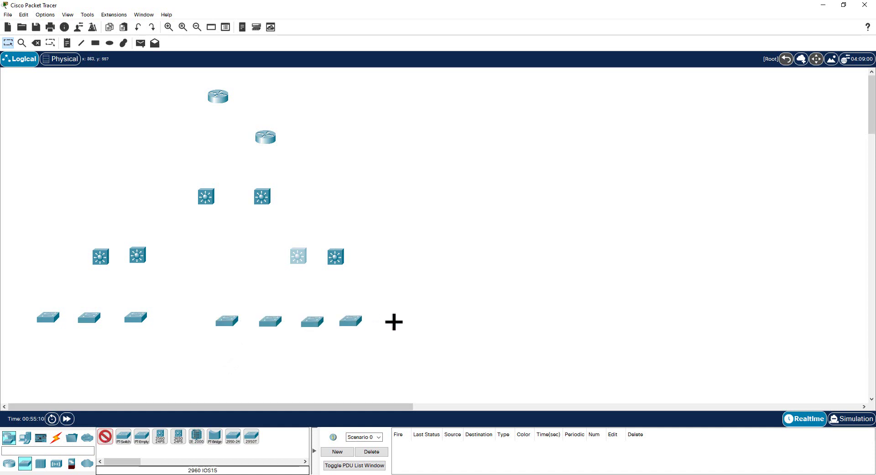
{"action": "left_click", "coordinate": [394, 319]}
{"action": "left_click", "coordinate": [435, 320]}
{"action": "mouse_move", "coordinate": [435, 320]}
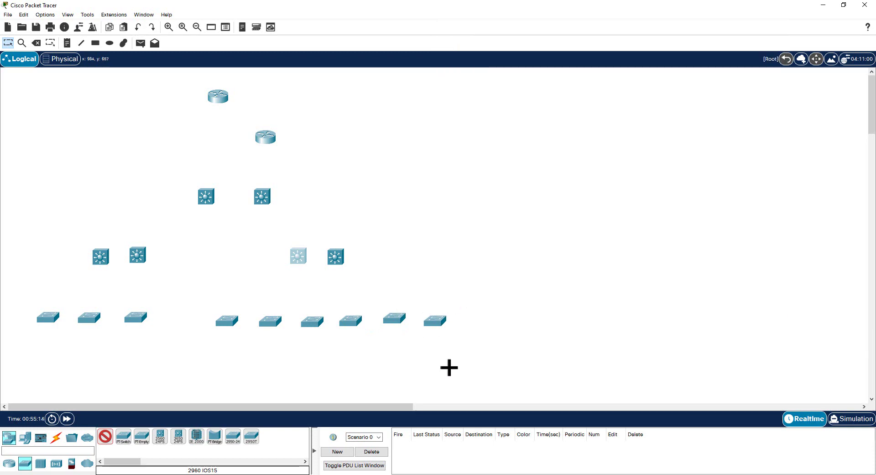
{"action": "key", "text": "Escape"}
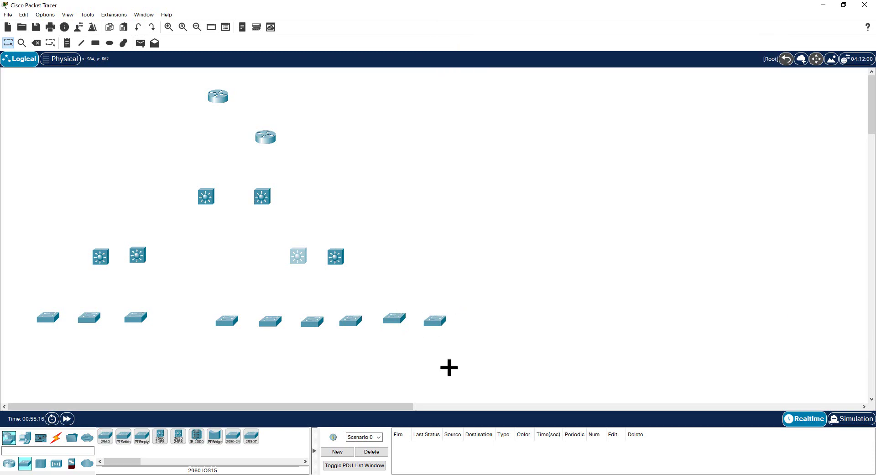
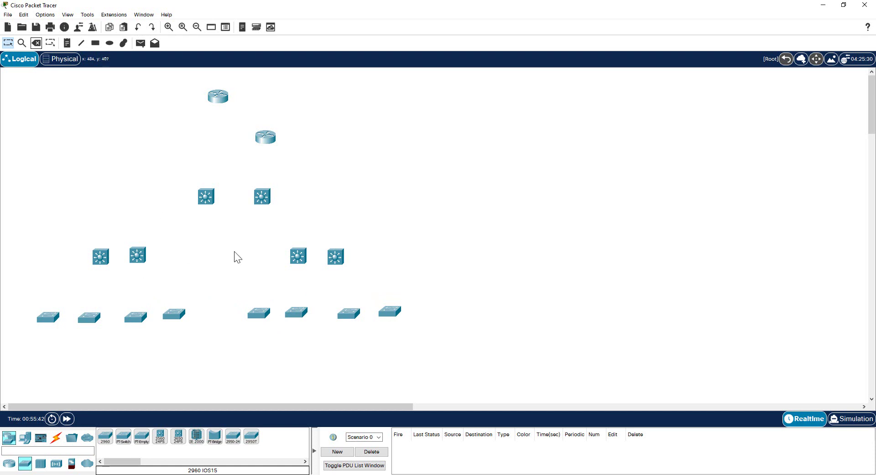
- Shift both routers and the central pair of multilayer switches slightly upward
{"action": "left_click_drag", "start_coordinate": [221, 98], "coordinate": [215, 91]}
{"action": "left_click_drag", "start_coordinate": [266, 136], "coordinate": [255, 131]}
{"action": "left_click_drag", "start_coordinate": [208, 199], "coordinate": [206, 182]}
{"action": "left_click_drag", "start_coordinate": [264, 198], "coordinate": [258, 179]}
- Raise the left and right pairs of multilayer switches closer to the central pair, keeping them level with each other
{"action": "left_click_drag", "start_coordinate": [102, 255], "coordinate": [151, 221]}
{"action": "left_click", "coordinate": [123, 240]}
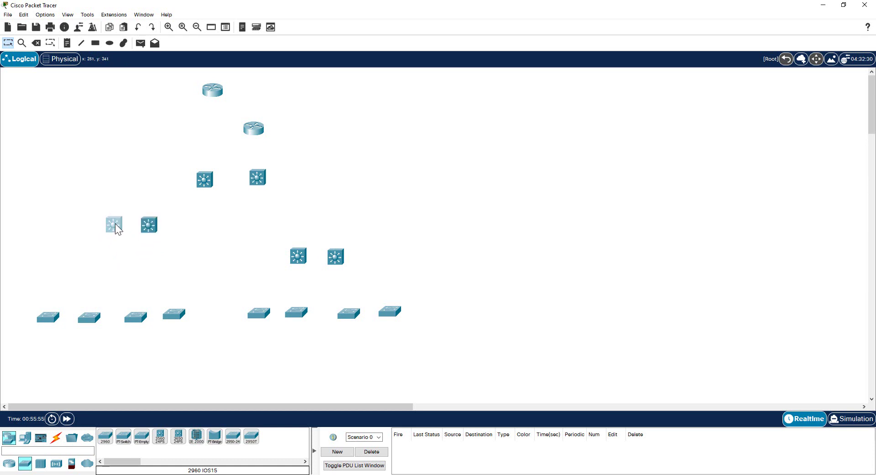
{"action": "left_click_drag", "start_coordinate": [281, 239], "coordinate": [341, 225]}
{"action": "left_click", "coordinate": [342, 250]}
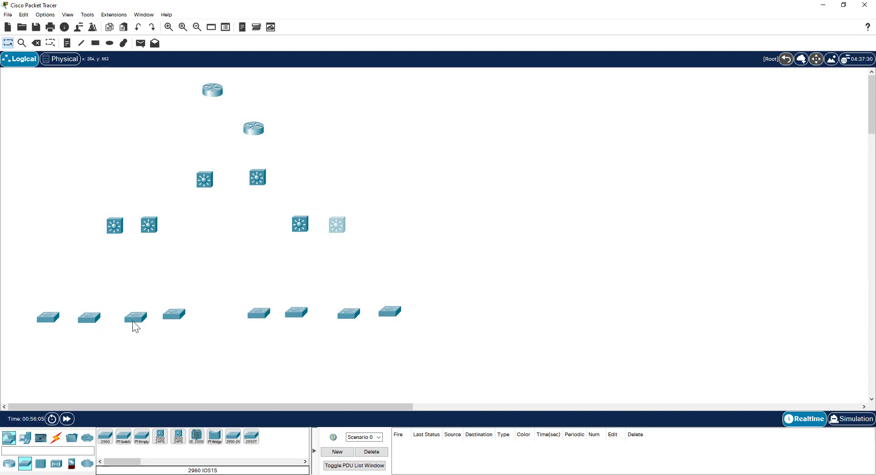
- Raise the four left-hand 2960 switches as a group to just beneath the left multilayer pair
{"action": "left_click", "coordinate": [177, 317]}
{"action": "left_click", "coordinate": [213, 299]}
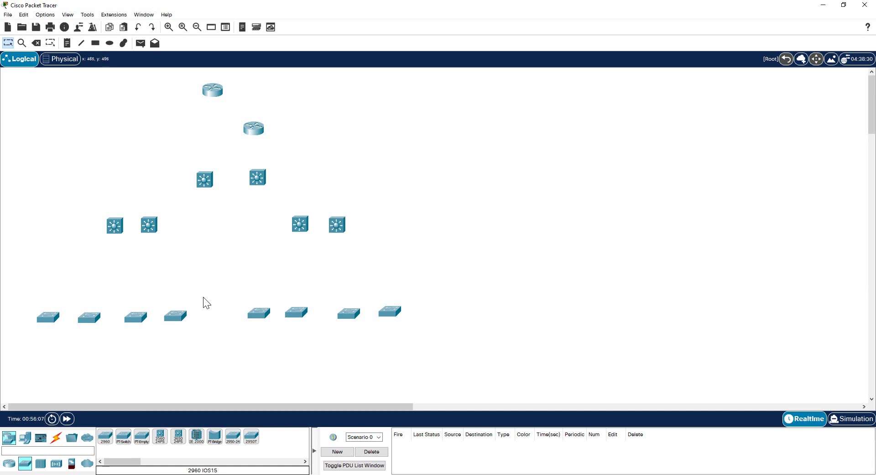
{"action": "left_click_drag", "start_coordinate": [26, 302], "coordinate": [200, 333]}
{"action": "left_click", "coordinate": [133, 319]}
{"action": "left_click", "coordinate": [327, 281]}
{"action": "left_click", "coordinate": [80, 305]}
{"action": "left_click_drag", "start_coordinate": [29, 305], "coordinate": [202, 333]}
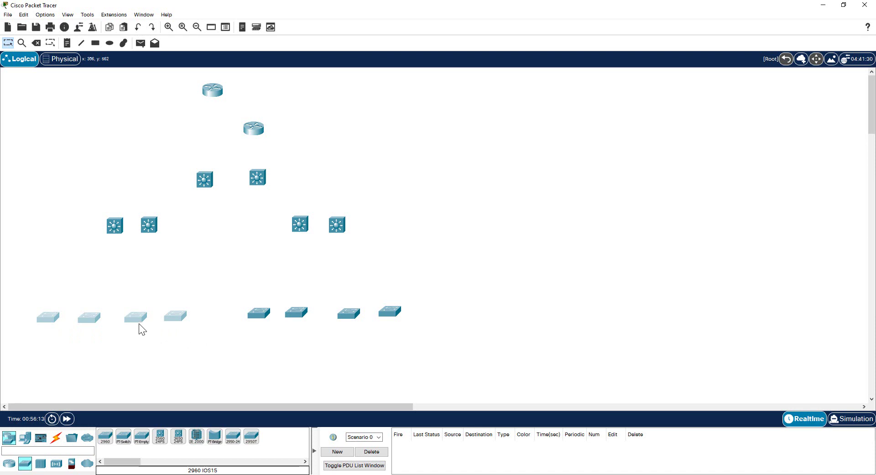
{"action": "left_click_drag", "start_coordinate": [139, 315], "coordinate": [147, 273]}
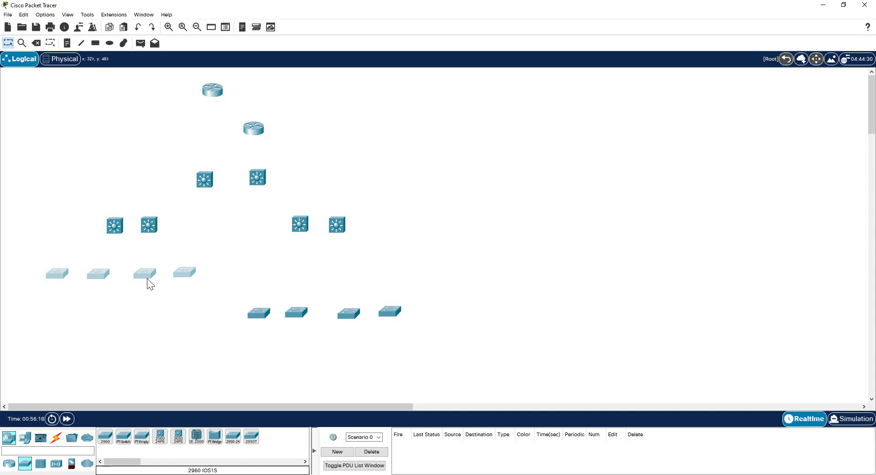
- Nudge the left group of four 2960 switches slightly down and to the right
{"action": "left_click", "coordinate": [73, 286]}
{"action": "left_click_drag", "start_coordinate": [36, 265], "coordinate": [240, 298]}
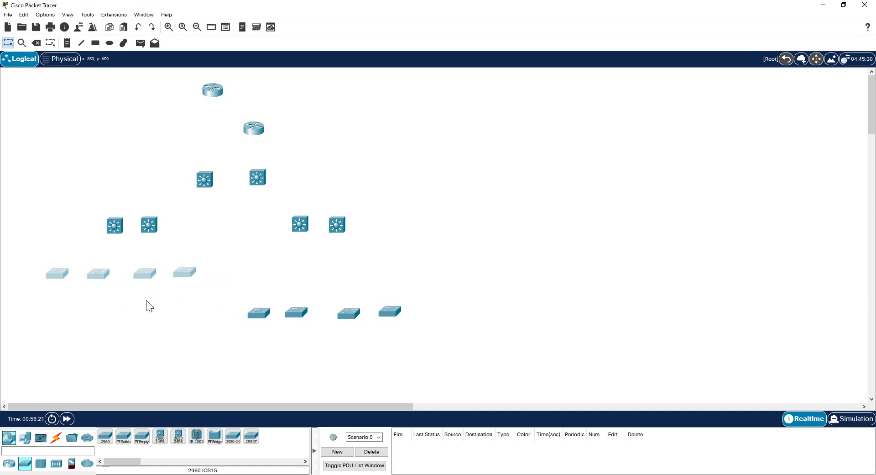
{"action": "left_click", "coordinate": [121, 272]}
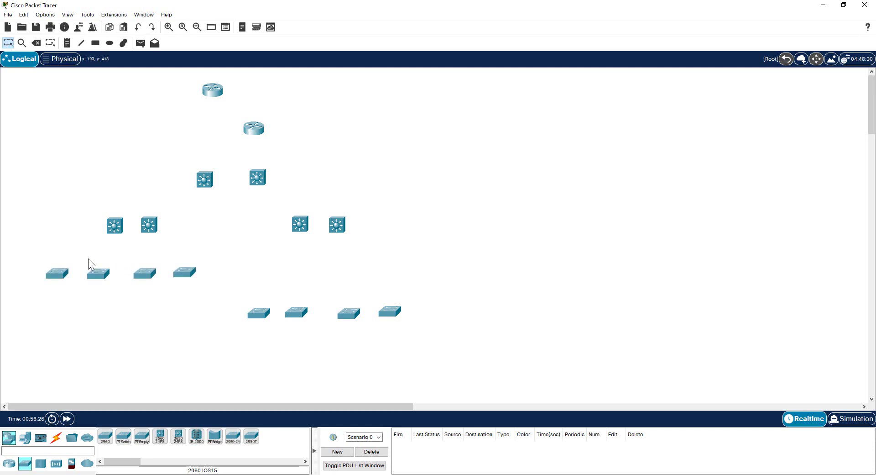
{"action": "left_click_drag", "start_coordinate": [36, 260], "coordinate": [225, 294]}
{"action": "mouse_move", "coordinate": [147, 274]}
{"action": "left_mouse_down"}
{"action": "mouse_move", "coordinate": [146, 320]}
{"action": "mouse_move", "coordinate": [151, 278]}
{"action": "left_mouse_up"}
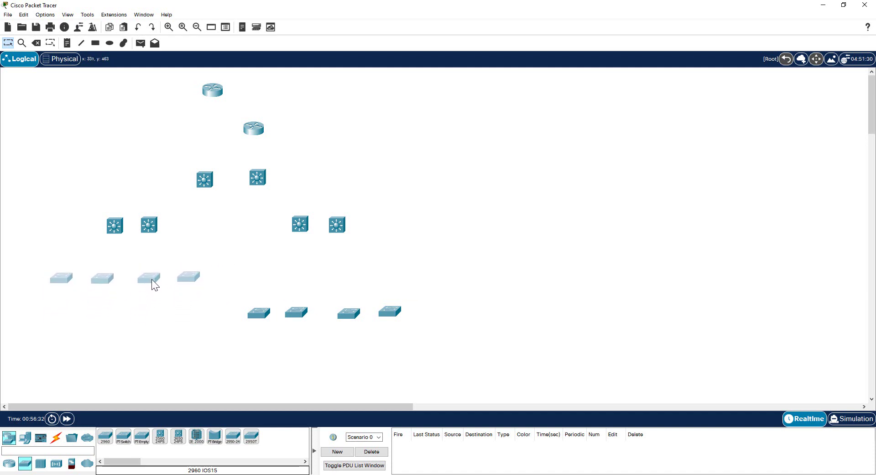
- Raise the four right-hand 2960 switches as a group, level with the left group
{"action": "left_click", "coordinate": [239, 297]}
{"action": "left_click_drag", "start_coordinate": [239, 297], "coordinate": [443, 332]}
{"action": "left_click_drag", "start_coordinate": [350, 312], "coordinate": [352, 277]}
{"action": "left_click", "coordinate": [345, 317]}
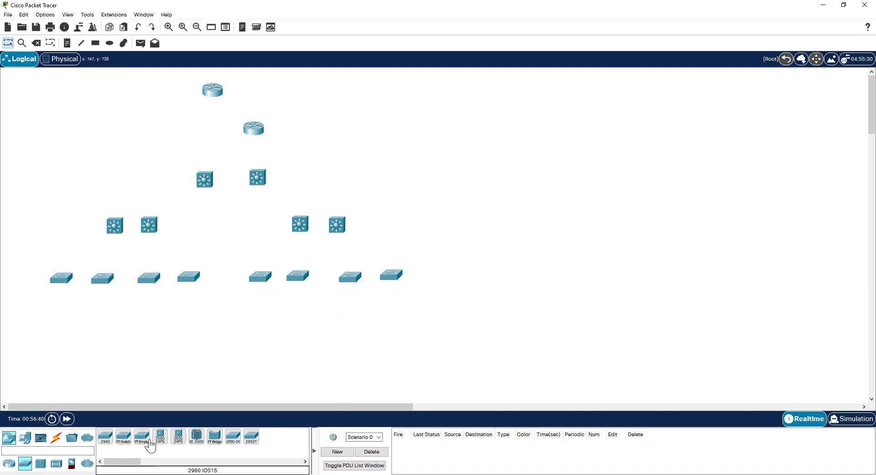
- Place twelve PCs in a row beneath the 2960 access switches
{"action": "left_click", "coordinate": [25, 438]}
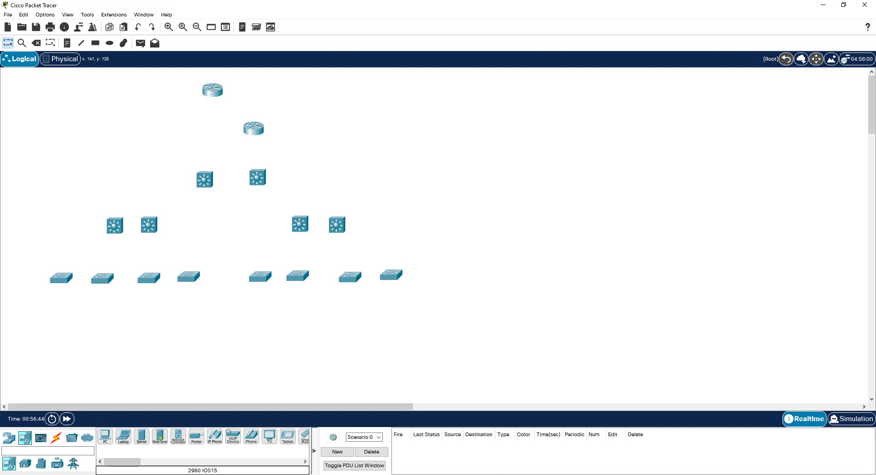
{"action": "left_click", "coordinate": [105, 438]}
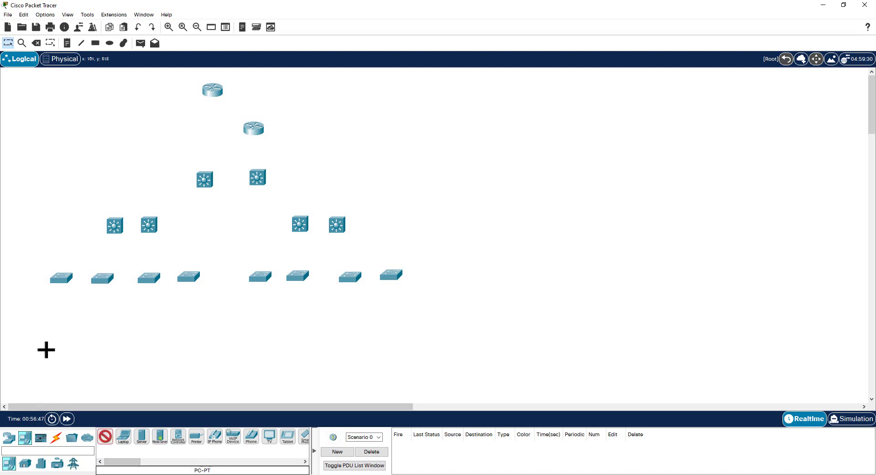
{"action": "left_click", "coordinate": [27, 341]}
{"action": "left_click", "coordinate": [63, 340]}
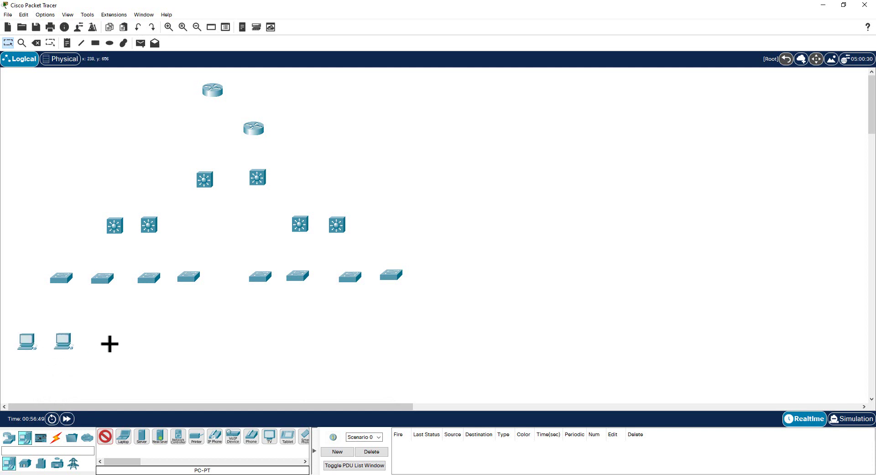
{"action": "left_click", "coordinate": [107, 339]}
{"action": "left_click", "coordinate": [144, 335]}
{"action": "left_click", "coordinate": [192, 337]}
{"action": "left_click", "coordinate": [216, 334]}
{"action": "left_click", "coordinate": [268, 333]}
{"action": "left_click", "coordinate": [295, 332]}
{"action": "left_click", "coordinate": [335, 332]}
{"action": "left_click", "coordinate": [357, 329]}
{"action": "left_click", "coordinate": [401, 330]}
{"action": "left_click", "coordinate": [432, 326]}
{"action": "key", "text": "Escape"}
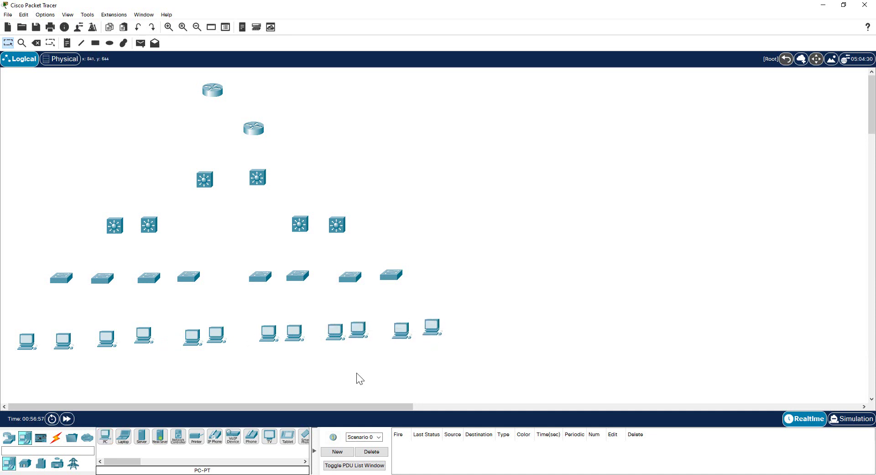
- Align the PCs into one level row and space them out in pairs
{"action": "left_click_drag", "start_coordinate": [139, 343], "coordinate": [137, 347]}
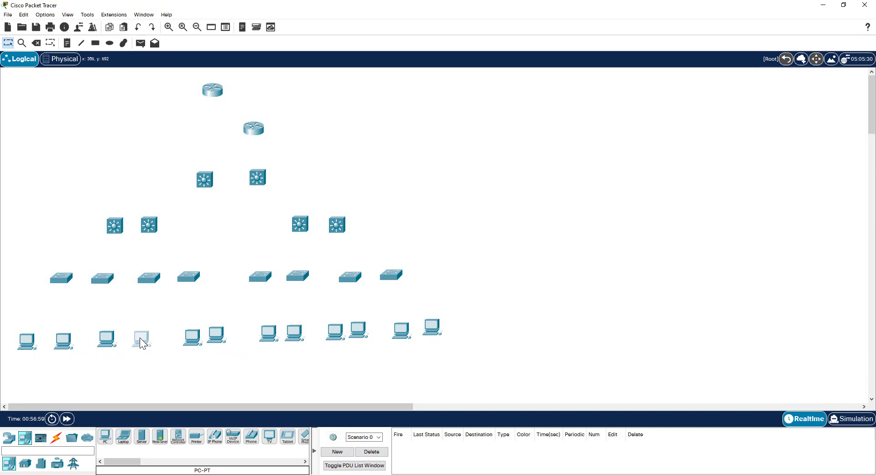
{"action": "left_click_drag", "start_coordinate": [192, 342], "coordinate": [212, 340]}
{"action": "mouse_move", "coordinate": [269, 337]}
{"action": "left_mouse_down"}
{"action": "mouse_move", "coordinate": [254, 341]}
{"action": "mouse_move", "coordinate": [284, 343]}
{"action": "left_mouse_up"}
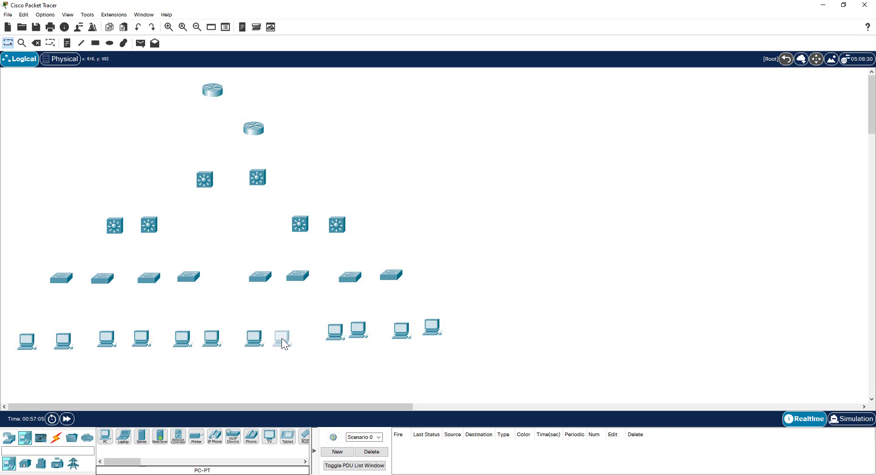
{"action": "left_click_drag", "start_coordinate": [338, 334], "coordinate": [397, 337]}
{"action": "left_click_drag", "start_coordinate": [433, 326], "coordinate": [427, 336]}
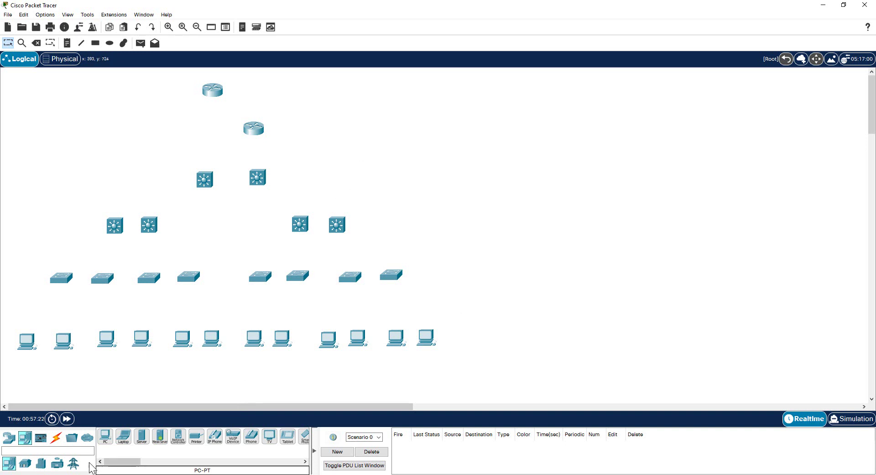
- Link the two routers with an automatically chosen connection type
{"action": "left_click", "coordinate": [62, 439]}
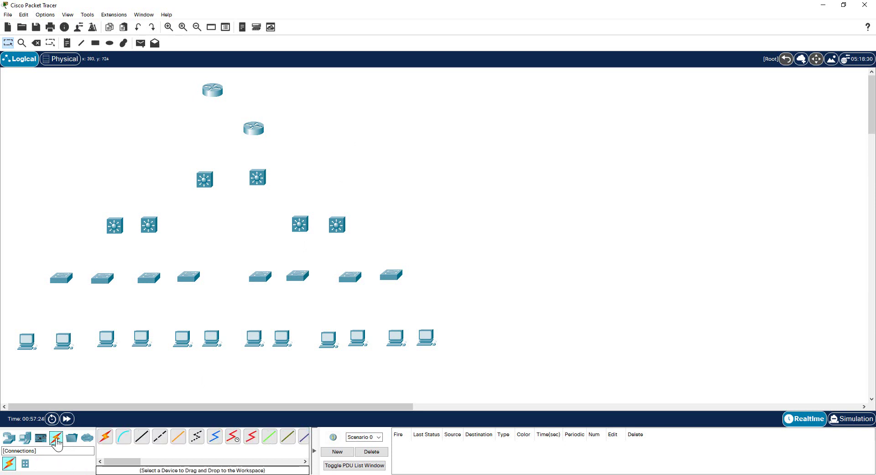
{"action": "left_click", "coordinate": [106, 440]}
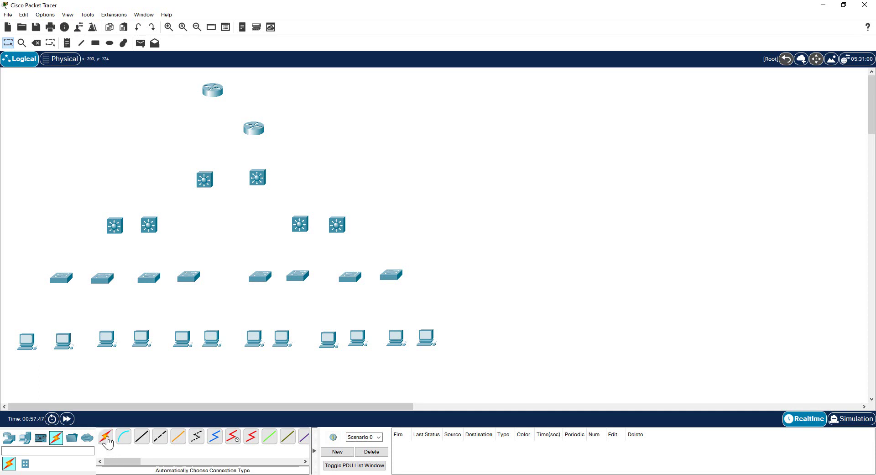
{"action": "left_click", "coordinate": [106, 440]}
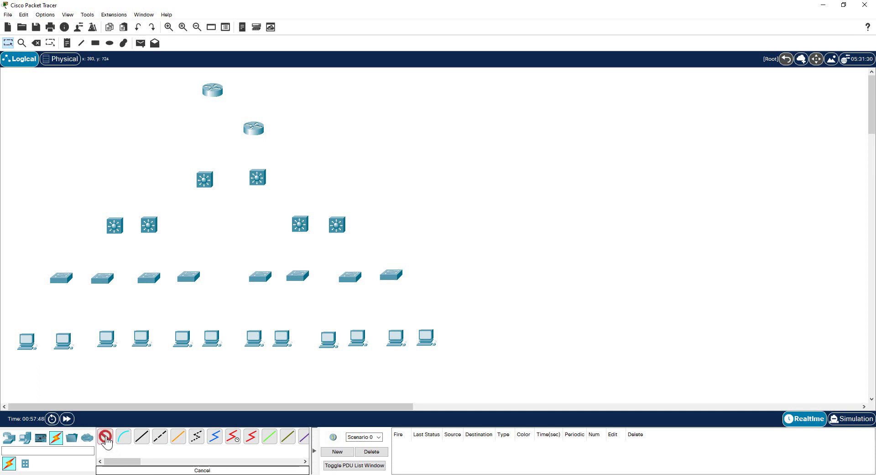
{"action": "left_click", "coordinate": [211, 90]}
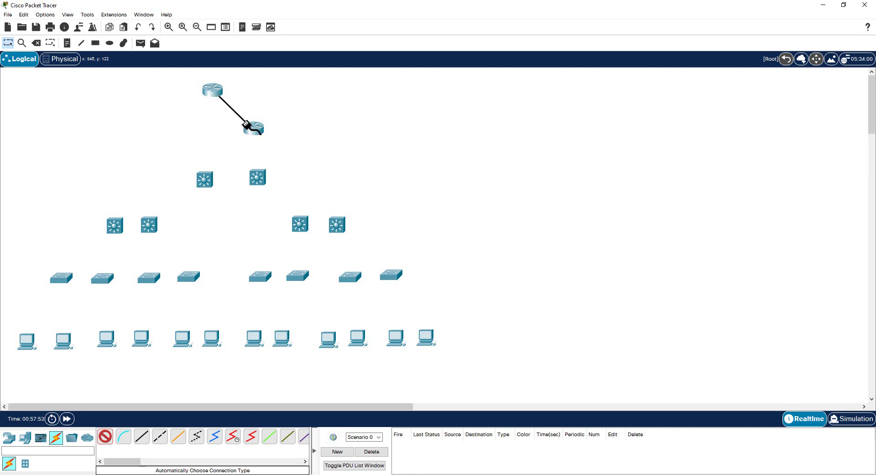
{"action": "left_click", "coordinate": [251, 129]}
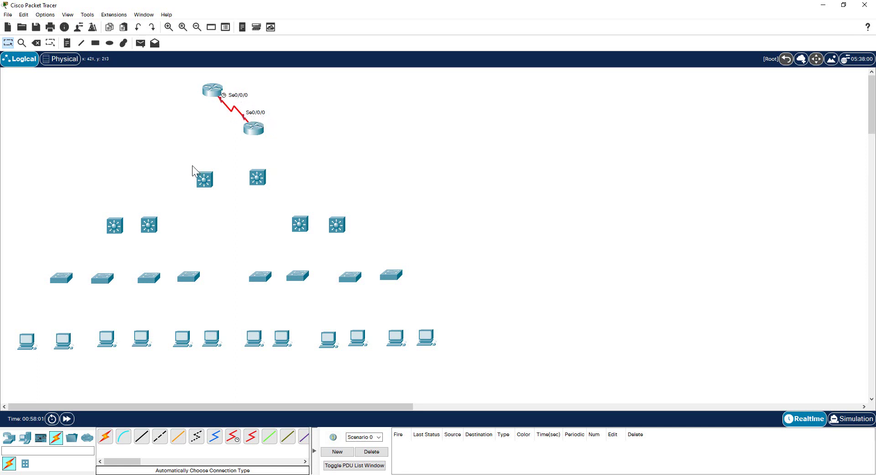
- Move the lower router to the far right and reconnect its end of the serial link to Serial0/0/0
{"action": "left_click", "coordinate": [239, 115]}
{"action": "left_click_drag", "start_coordinate": [241, 119], "coordinate": [453, 152]}
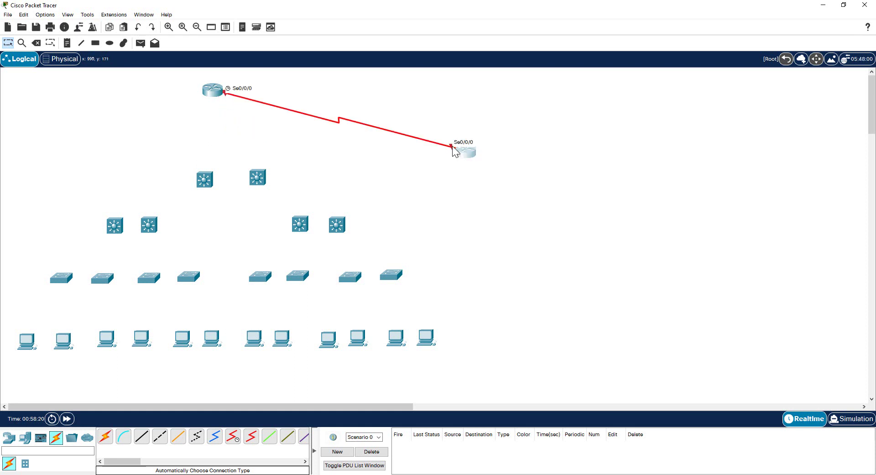
{"action": "left_click", "coordinate": [465, 152]}
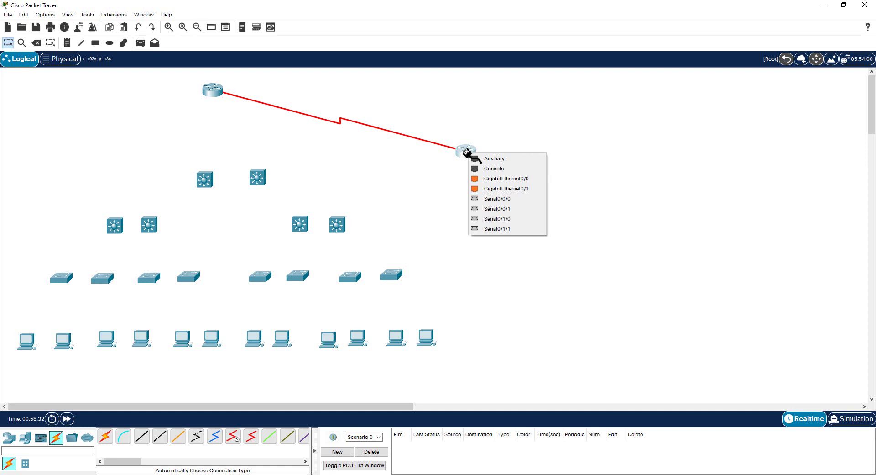
{"action": "left_click", "coordinate": [504, 200]}
- Move the lower router back above the central multilayer pair and the other router to the far left
{"action": "left_click_drag", "start_coordinate": [463, 158], "coordinate": [252, 134]}
{"action": "left_click_drag", "start_coordinate": [210, 95], "coordinate": [54, 96]}
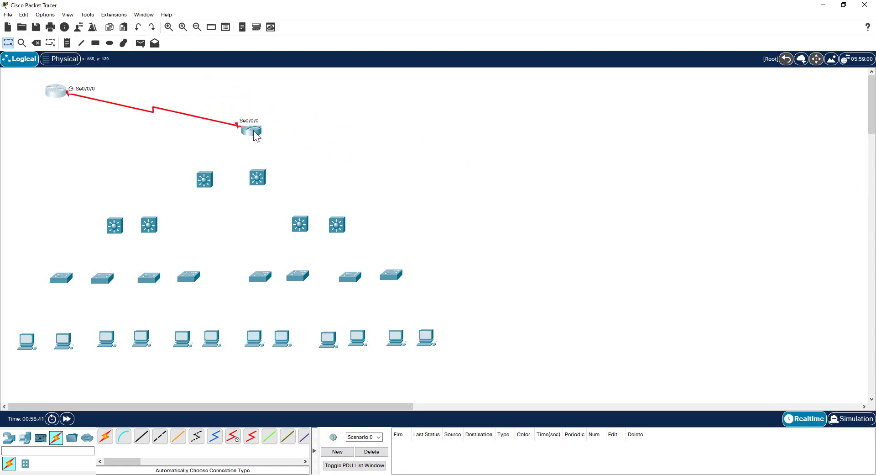
{"action": "left_click_drag", "start_coordinate": [254, 132], "coordinate": [238, 121]}
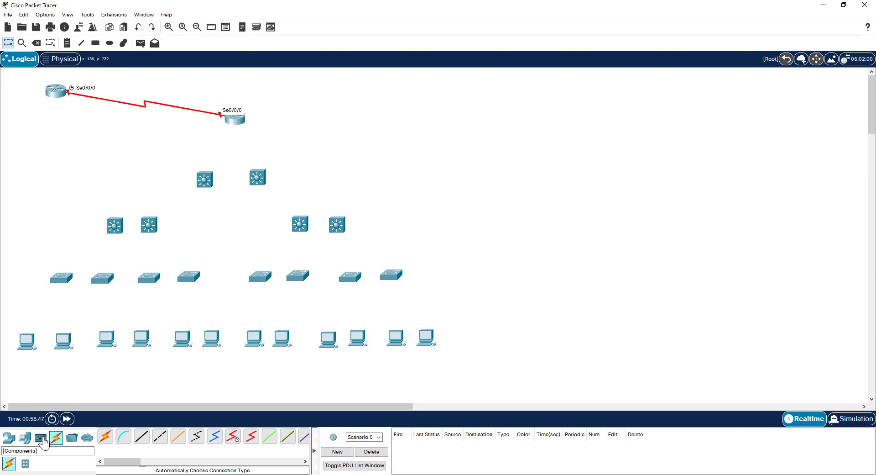
- Connect the router above the central pair to the left central multilayer switch with an automatically chosen connection type
{"action": "left_click", "coordinate": [106, 438]}
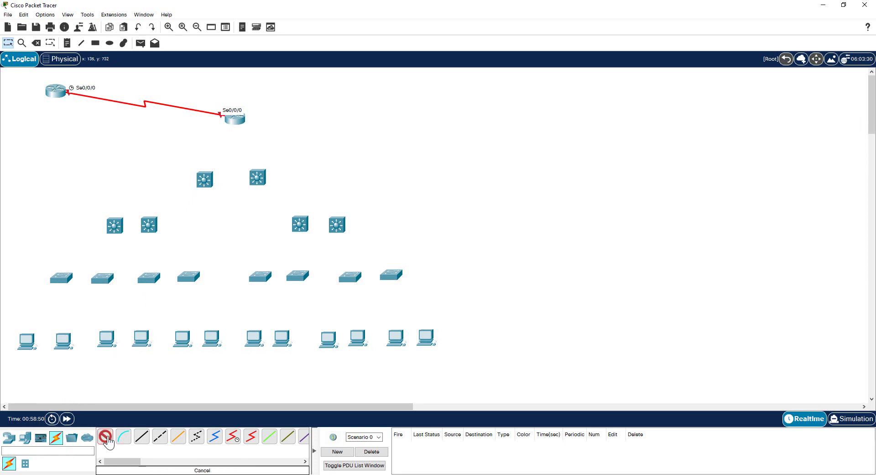
{"action": "left_click", "coordinate": [231, 119]}
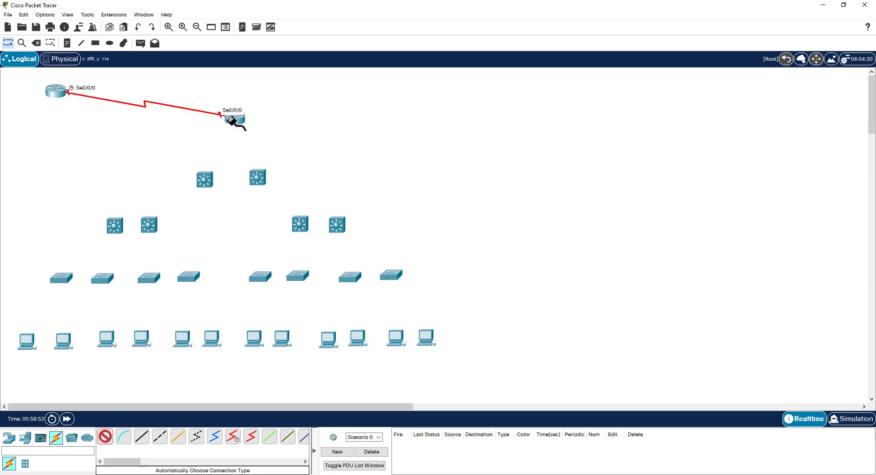
{"action": "left_click", "coordinate": [205, 179]}
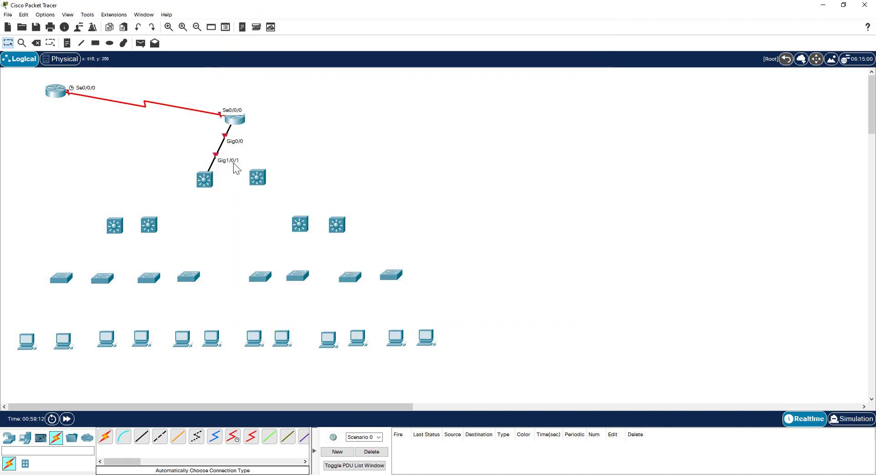
{"action": "left_click", "coordinate": [204, 178]}
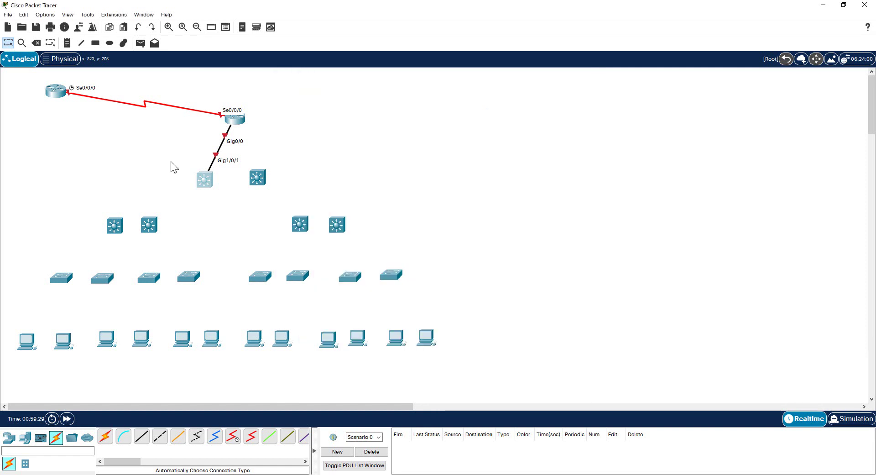
- Replace the link between the central router and the left central multilayer switch, ending it on the switch's GigabitEthernet1/1/1
{"action": "left_click", "coordinate": [216, 157]}
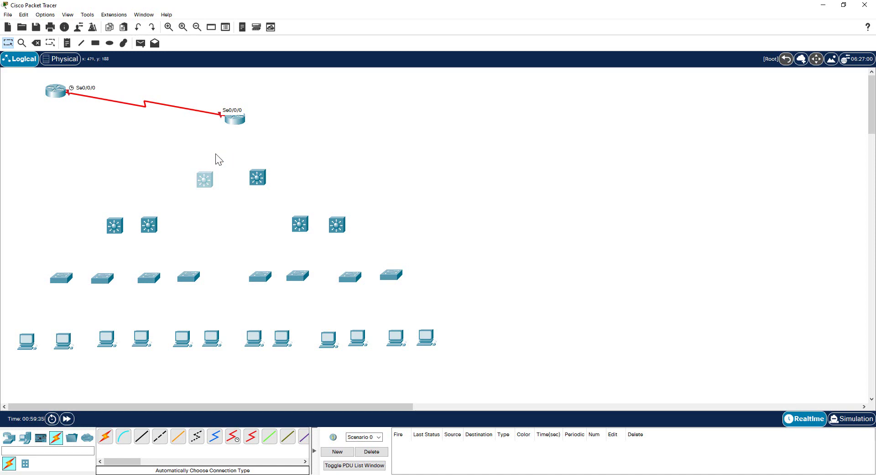
{"action": "left_click", "coordinate": [204, 179]}
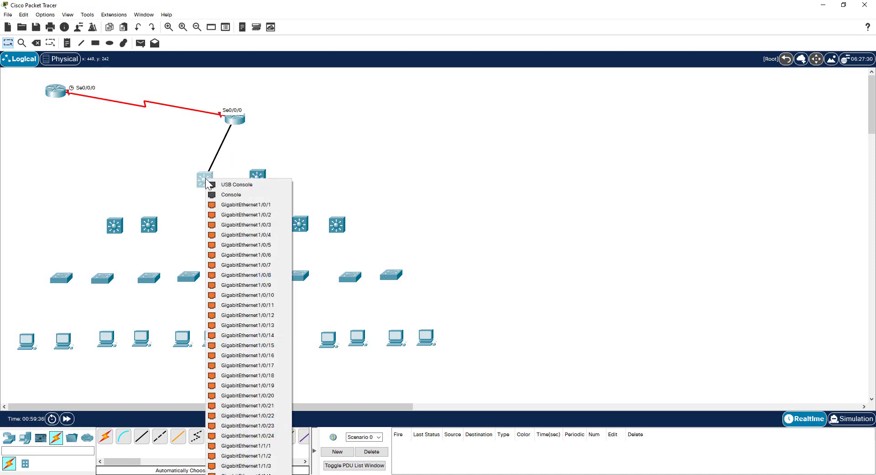
{"action": "left_click", "coordinate": [261, 445]}
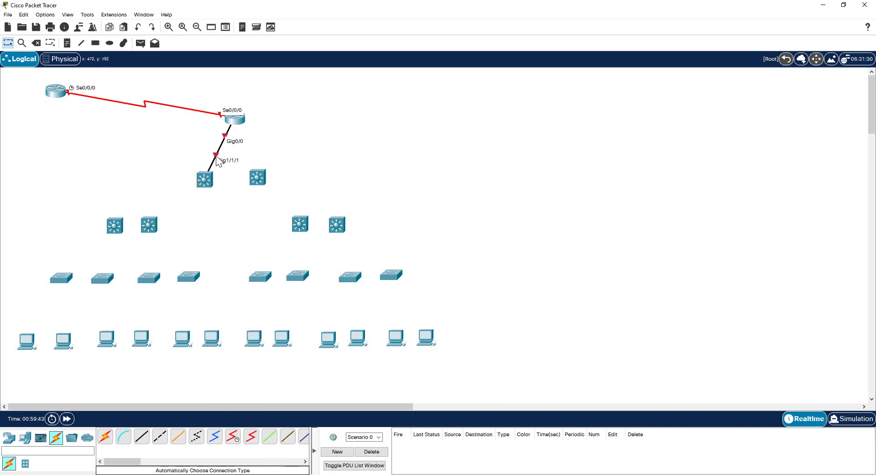
- Connect the central router's GigabitEthernet0/1 to GigabitEthernet1/1/1 on the right central multilayer switch
{"action": "left_click", "coordinate": [105, 437]}
{"action": "left_click", "coordinate": [236, 119]}
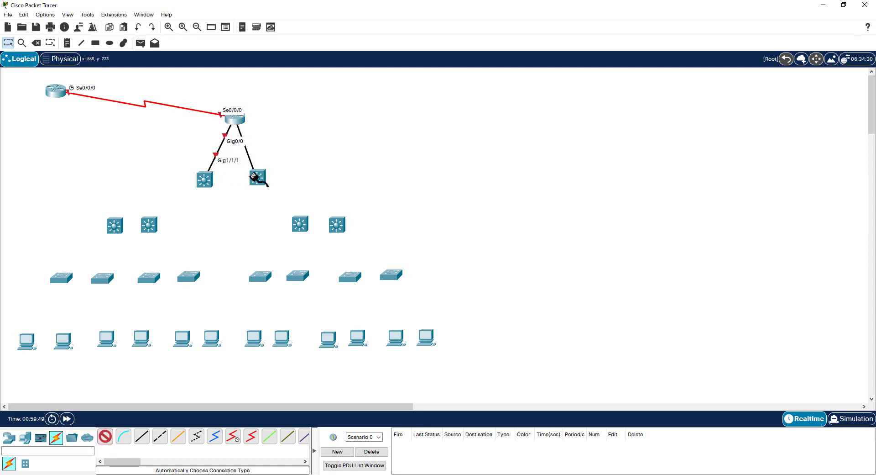
{"action": "left_click", "coordinate": [257, 177]}
{"action": "key", "text": "ctrl+z"}
{"action": "left_click", "coordinate": [258, 178]}
{"action": "left_click", "coordinate": [299, 442]}
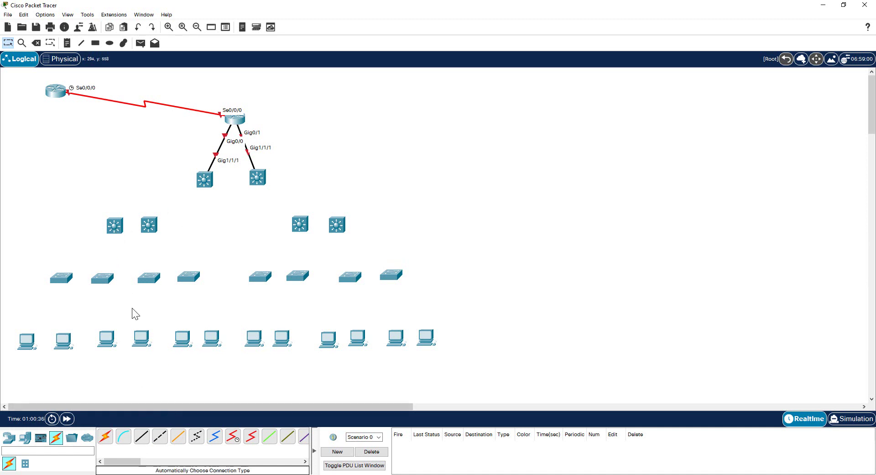
- Connect GigabitEthernet1/1/1 of the leftmost distribution switch to GigabitEthernet1/1/2 of the left central switch with copper straight-through cable
{"action": "left_click", "coordinate": [142, 437]}
{"action": "left_click", "coordinate": [115, 225]}
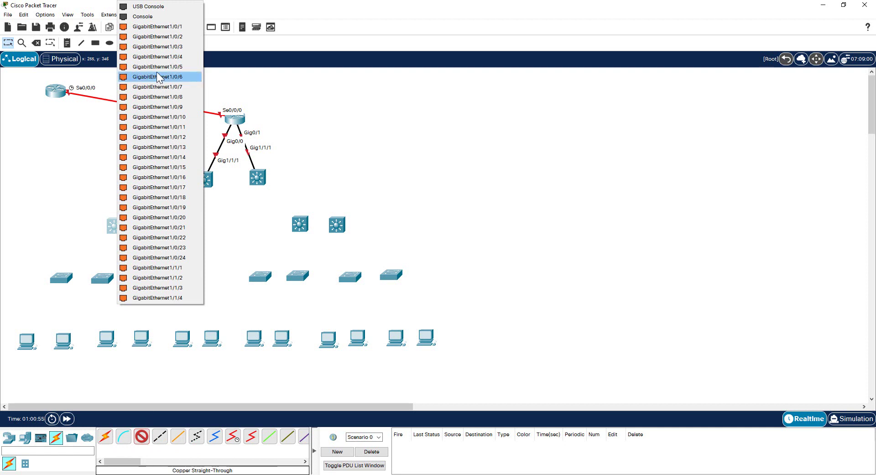
{"action": "left_click", "coordinate": [172, 27]}
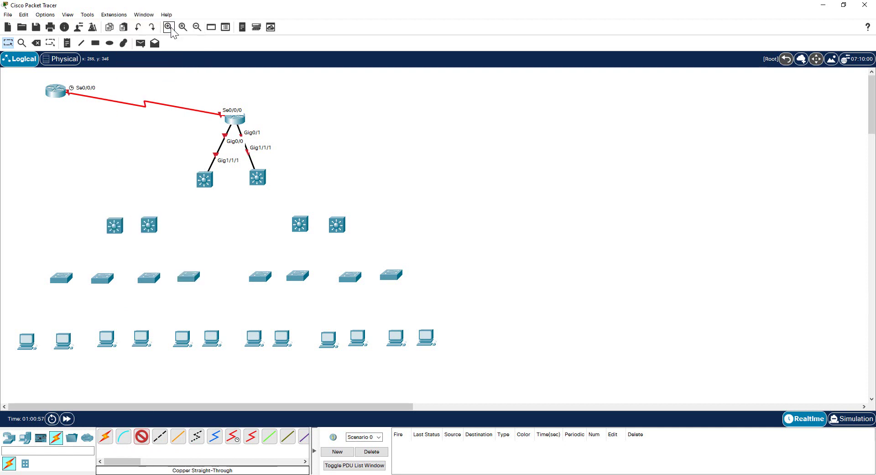
{"action": "left_click", "coordinate": [199, 182]}
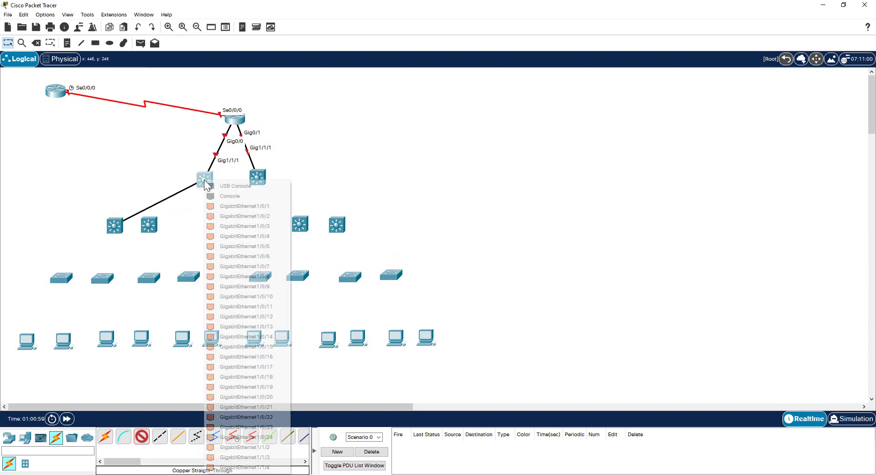
{"action": "left_click", "coordinate": [264, 448]}
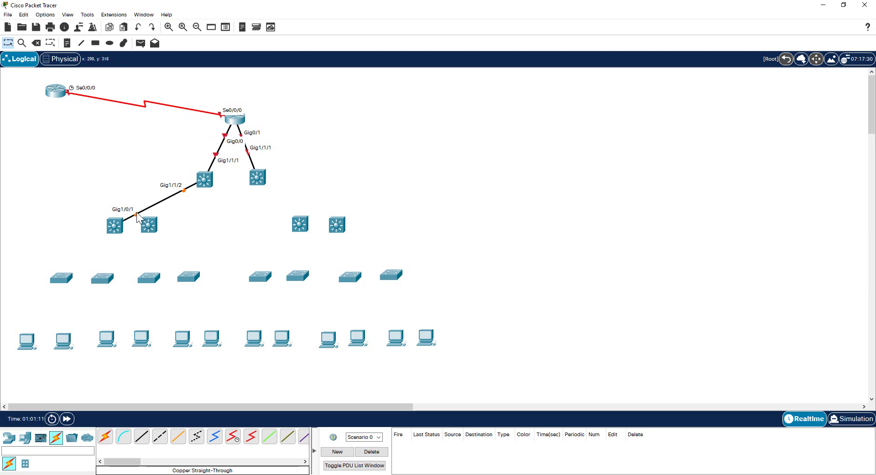
{"action": "left_click", "coordinate": [114, 225]}
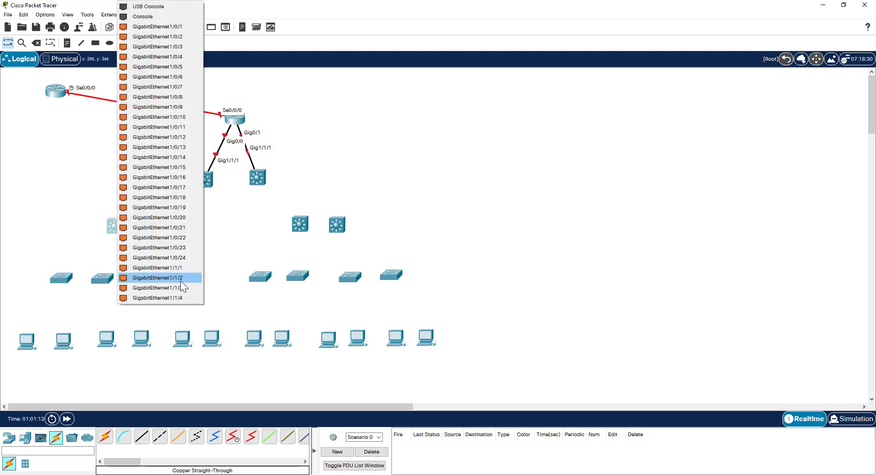
{"action": "left_click", "coordinate": [179, 267]}
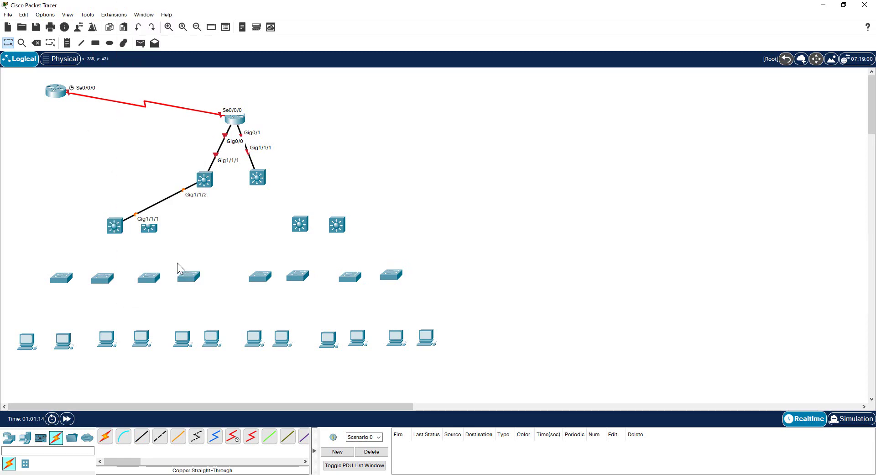
- Connect GigabitEthernet1/1/1 of the second distribution switch to GigabitEthernet1/1/3 of the left central switch with copper straight-through cable
{"action": "left_click", "coordinate": [139, 440]}
{"action": "left_click", "coordinate": [150, 227]}
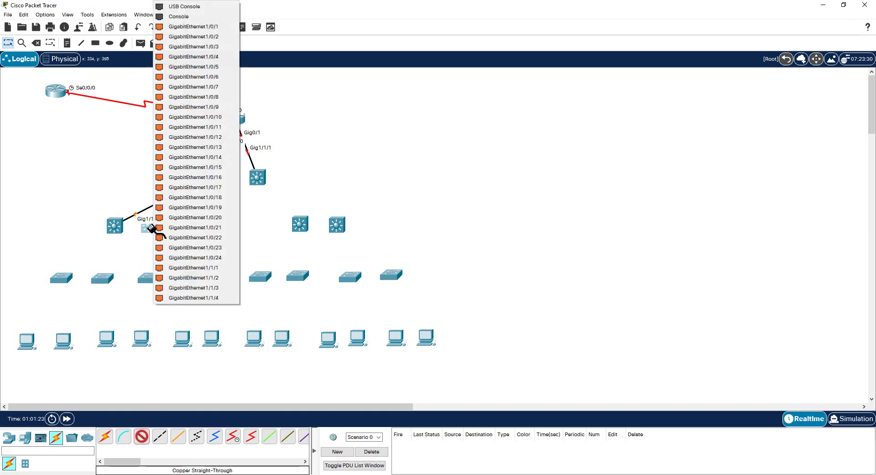
{"action": "left_click", "coordinate": [199, 266]}
{"action": "left_click", "coordinate": [202, 183]}
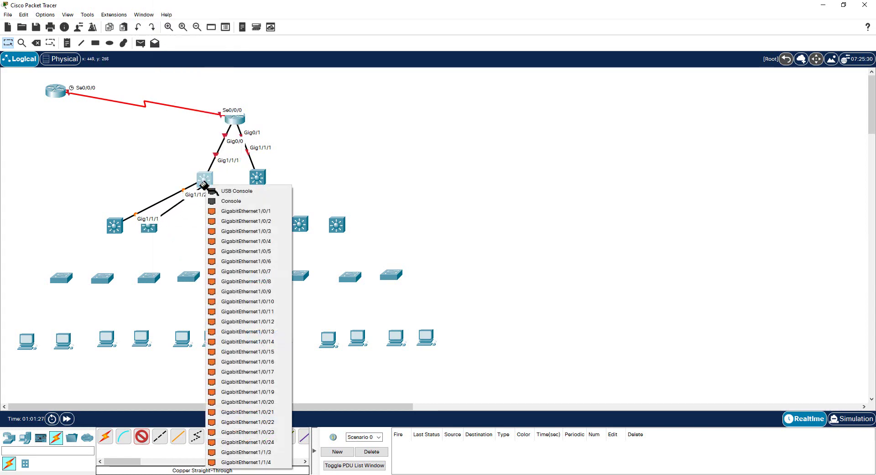
{"action": "left_click", "coordinate": [270, 452]}
- Connect GigabitEthernet1/1/1 of the third distribution switch to GigabitEthernet1/1/2 of the right central switch with copper straight-through cable
{"action": "left_click", "coordinate": [298, 224]}
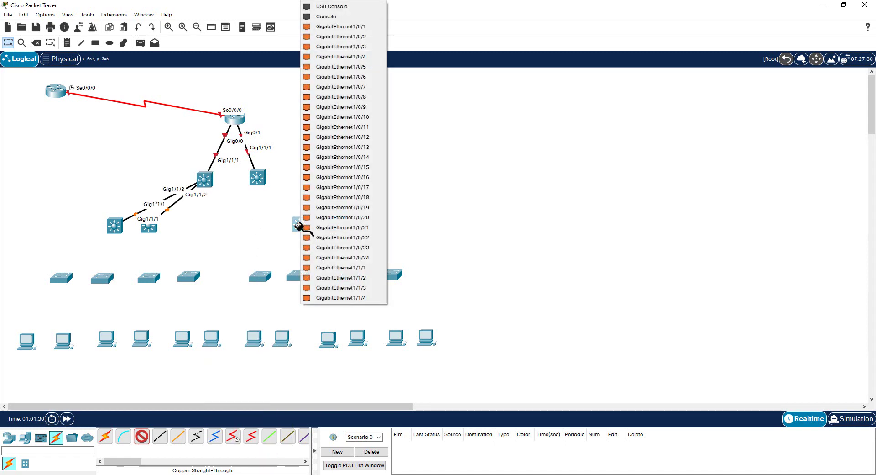
{"action": "left_click", "coordinate": [357, 269]}
{"action": "left_click", "coordinate": [257, 179]}
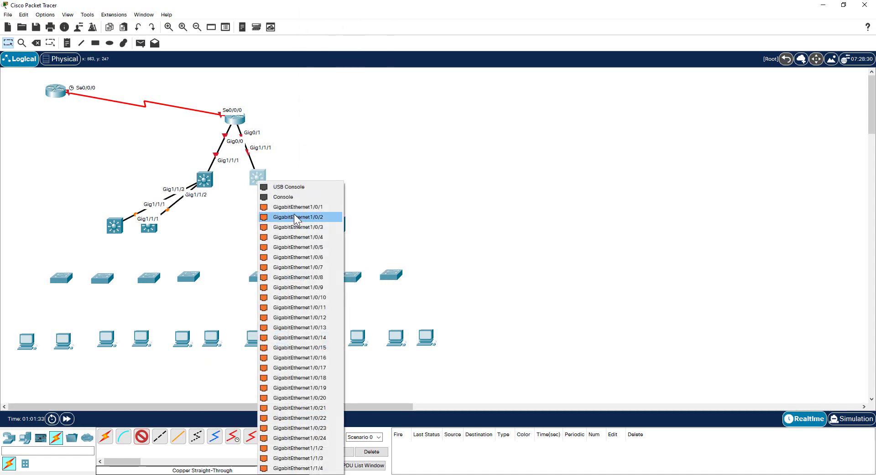
{"action": "left_click", "coordinate": [321, 447]}
- Connect GigabitEthernet1/1/2 of the fourth distribution switch to GigabitEthernet1/1/3 of the right central switch with copper straight-through cable
{"action": "left_click", "coordinate": [338, 225]}
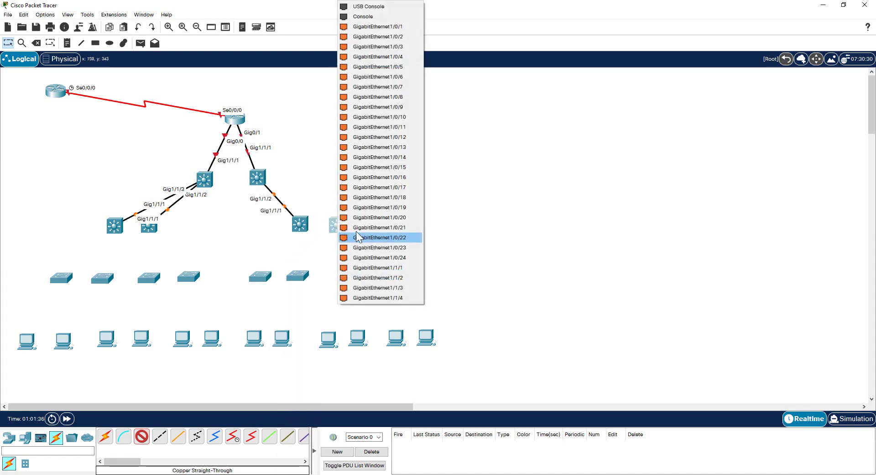
{"action": "left_click", "coordinate": [351, 237]}
{"action": "left_click", "coordinate": [257, 178]}
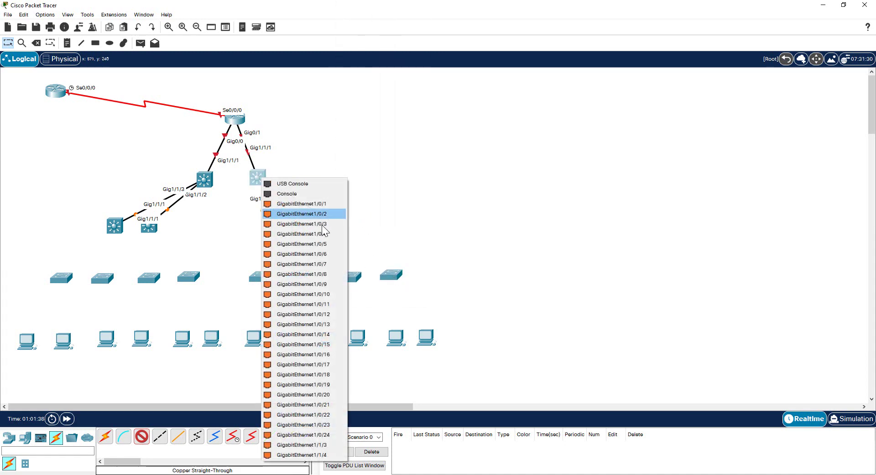
{"action": "left_click", "coordinate": [302, 445]}
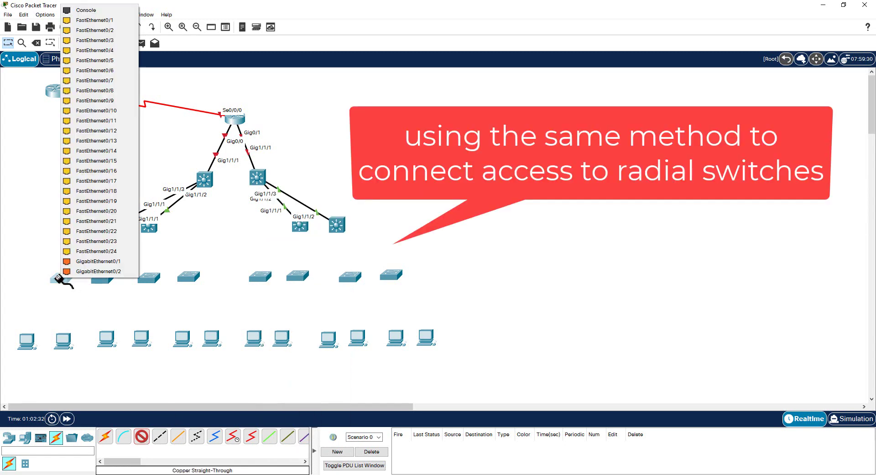
- Connect GigabitEthernet0/1 of the first two access switches to GigabitEthernet1/1/2 and GigabitEthernet1/1/3 of the leftmost distribution switch
{"action": "left_click", "coordinate": [62, 277]}
{"action": "left_click", "coordinate": [114, 225]}
{"action": "left_click", "coordinate": [171, 266]}
{"action": "left_click", "coordinate": [102, 278]}
{"action": "left_click", "coordinate": [114, 225]}
{"action": "left_click", "coordinate": [170, 262]}
- Connect GigabitEthernet0/1 of the third and fourth access switches to GigabitEthernet1/1/3 and GigabitEthernet1/1/2 of the second distribution switch
{"action": "left_click", "coordinate": [149, 225]}
{"action": "left_click", "coordinate": [188, 276]}
{"action": "left_click", "coordinate": [212, 259]}
- Connect GigabitEthernet0/1 of the fifth and sixth access switches to the third distribution switch's GigabitEthernet1/1 uplink ports
{"action": "left_click", "coordinate": [260, 276]}
{"action": "left_click", "coordinate": [299, 225]}
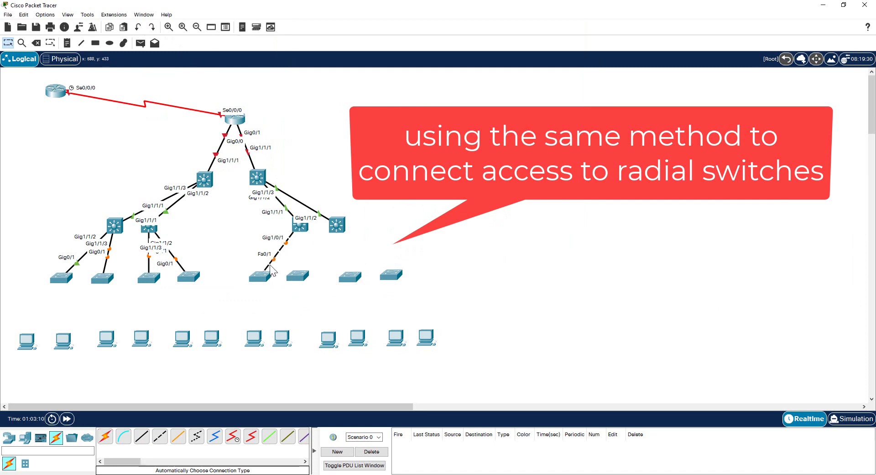
{"action": "left_click", "coordinate": [256, 279]}
{"action": "left_click", "coordinate": [273, 269]}
{"action": "left_click", "coordinate": [300, 225]}
{"action": "left_click", "coordinate": [298, 275]}
{"action": "left_click", "coordinate": [299, 225]}
- Connect GigabitEthernet0/1 of the seventh and eighth access switches to the fourth distribution switch's free GigabitEthernet1/1 ports
{"action": "left_click", "coordinate": [350, 277]}
{"action": "left_click", "coordinate": [337, 224]}
{"action": "left_click", "coordinate": [381, 250]}
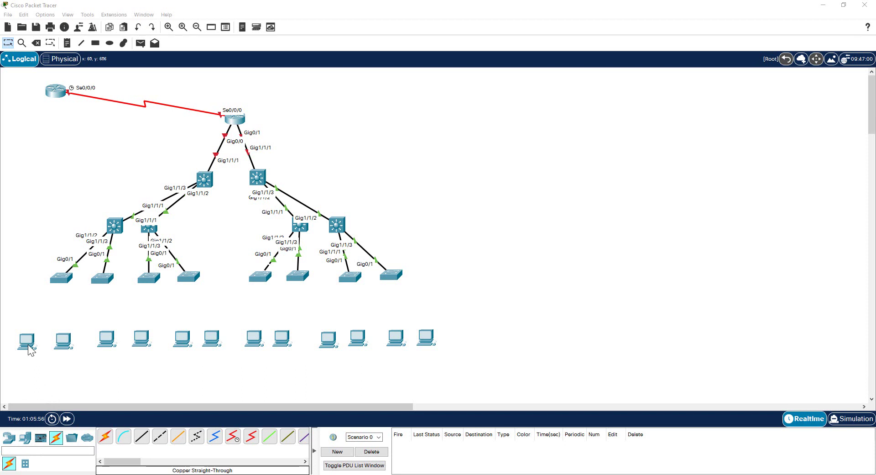
- Link the first four PCs in pairs to the first two access switches with automatically chosen connections
{"action": "left_click", "coordinate": [106, 437]}
{"action": "left_click", "coordinate": [28, 337]}
{"action": "left_click", "coordinate": [59, 279]}
{"action": "left_click", "coordinate": [63, 338]}
{"action": "left_click", "coordinate": [59, 279]}
{"action": "left_click", "coordinate": [106, 338]}
{"action": "left_click", "coordinate": [102, 279]}
- Link the remaining PCs with automatic connections, one each to the third through sixth access switches and two each to the last two
{"action": "left_click", "coordinate": [182, 338]}
{"action": "left_click", "coordinate": [188, 277]}
{"action": "left_click", "coordinate": [349, 280]}
{"action": "left_click", "coordinate": [426, 337]}
{"action": "left_click", "coordinate": [397, 283]}
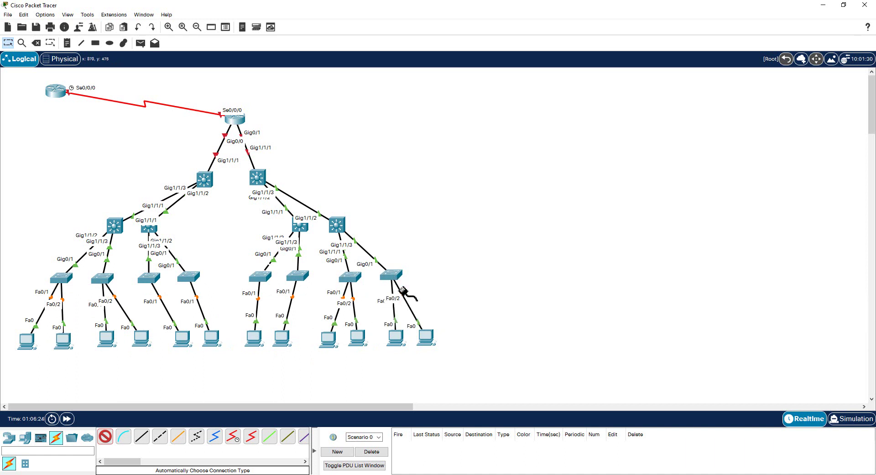